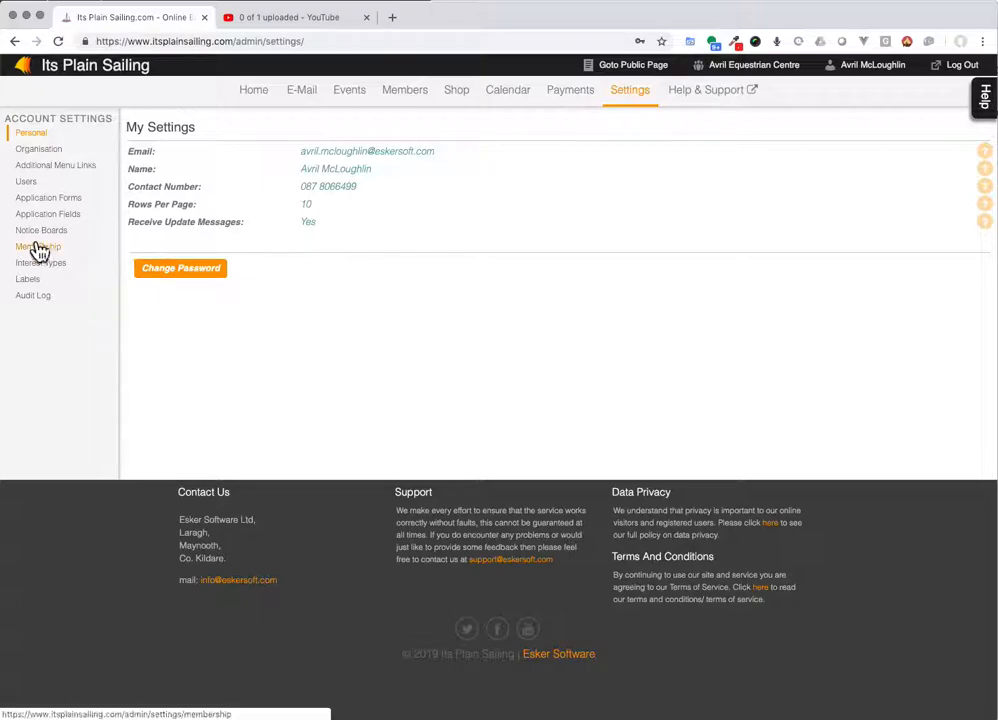
# Start a new application form with "Standard Event Application Form" as both its name and description.
pyautogui.click(46, 203)
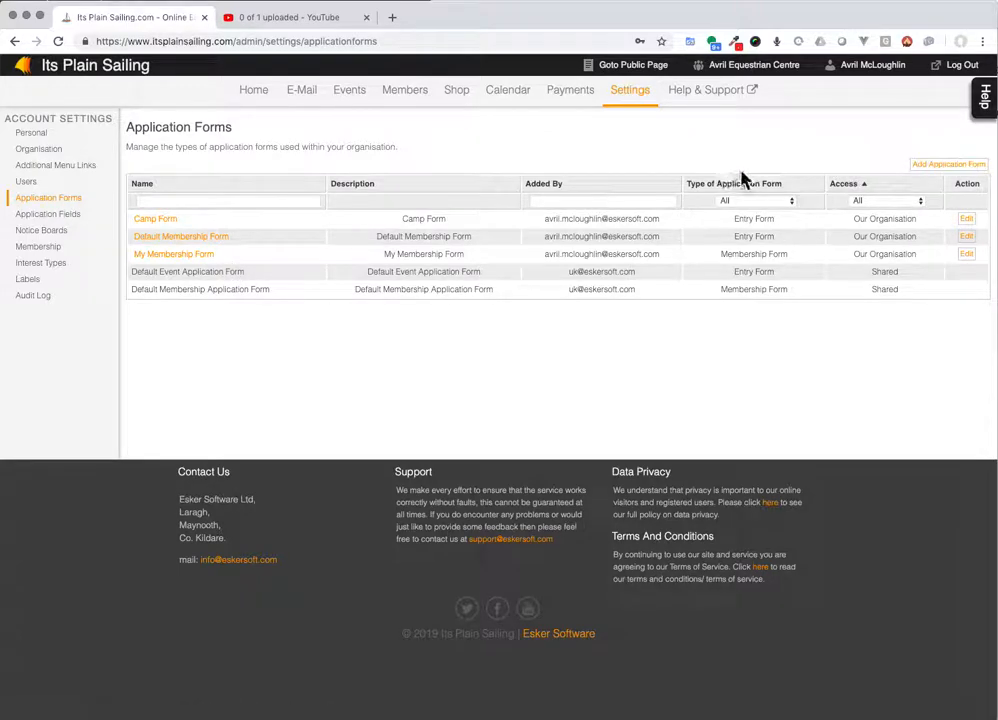
pyautogui.click(948, 165)
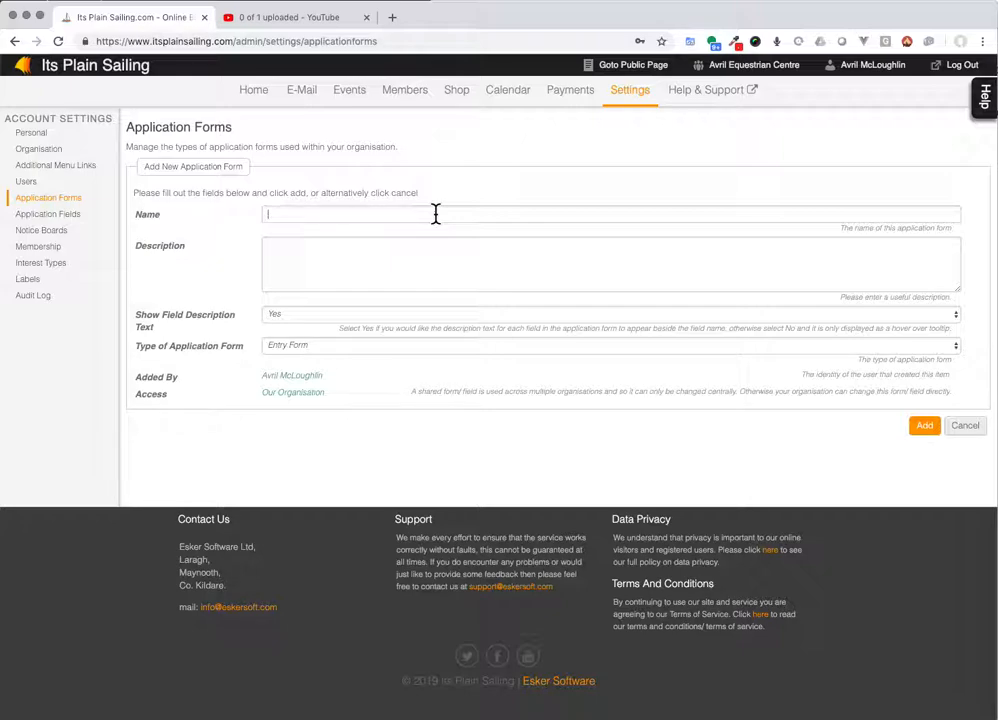
pyautogui.write('Standard Events')
pyautogui.press('BackSpace')
pyautogui.write('Application Form')
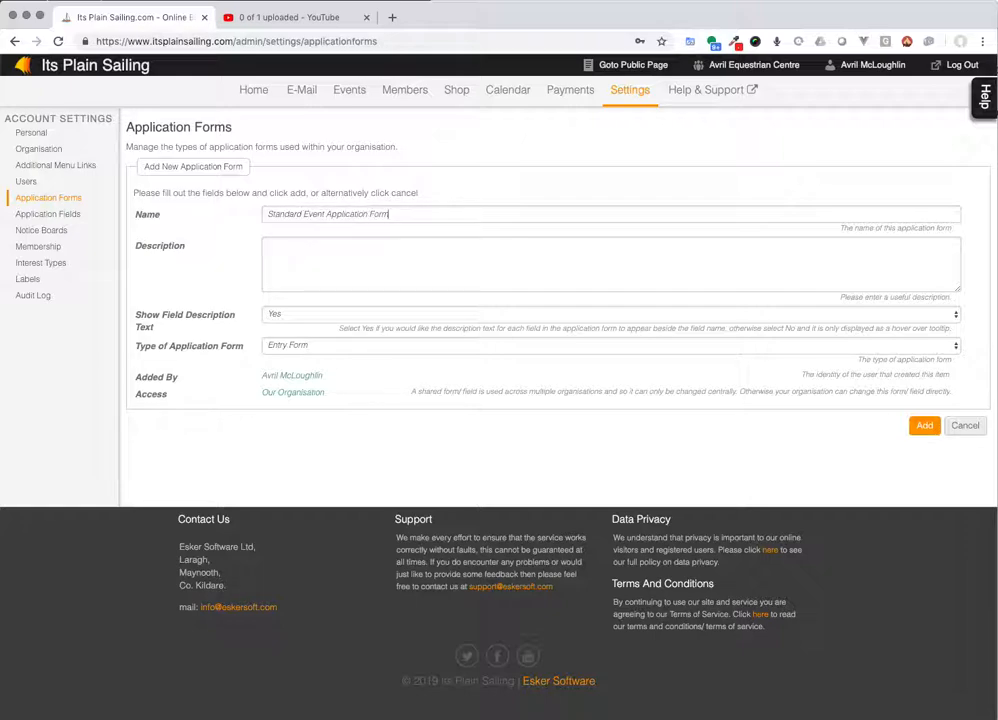
pyautogui.press('super+a')
pyautogui.press('super+c')
pyautogui.press('Tab')
pyautogui.press('super+v')
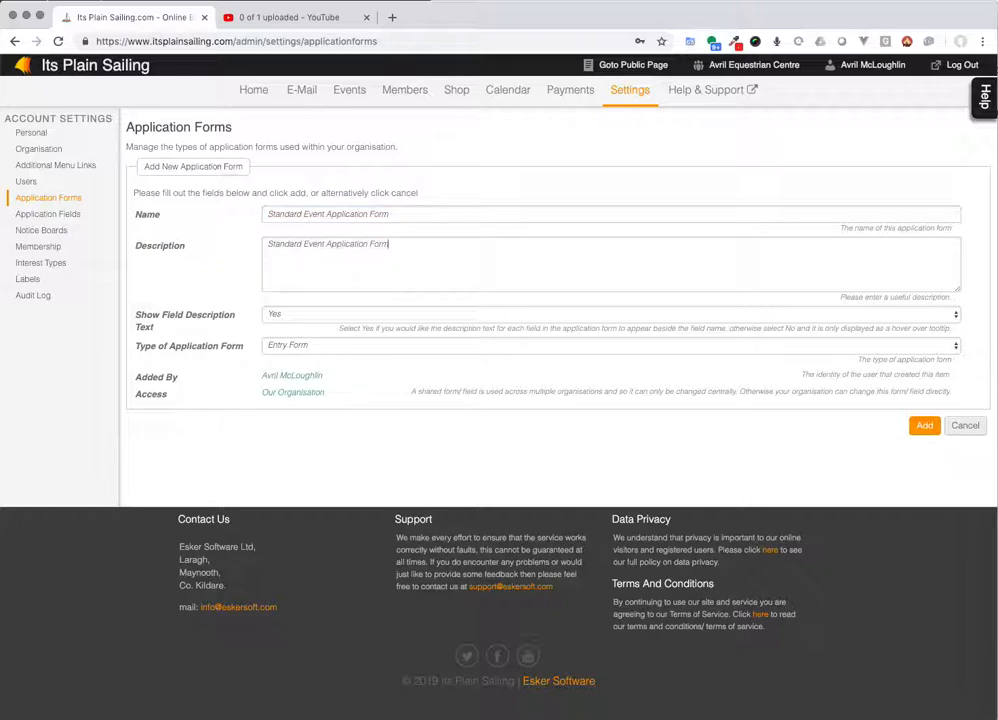
# Keep Show Field Description Text at Yes and the type as Entry Form, and add the application form.
pyautogui.click(307, 322)
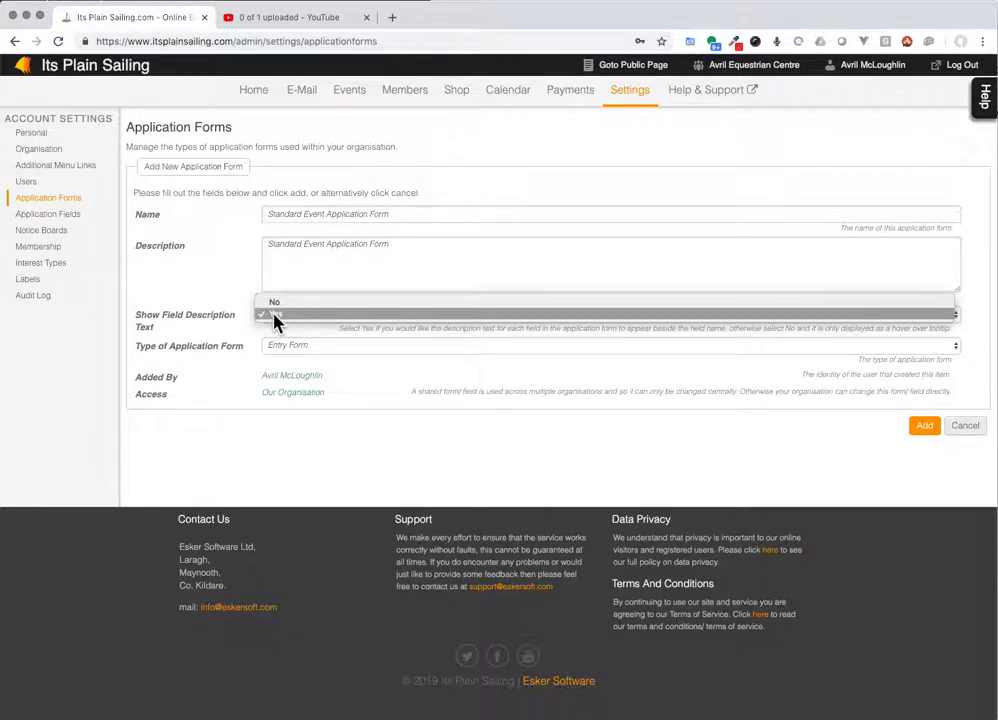
pyautogui.click(274, 314)
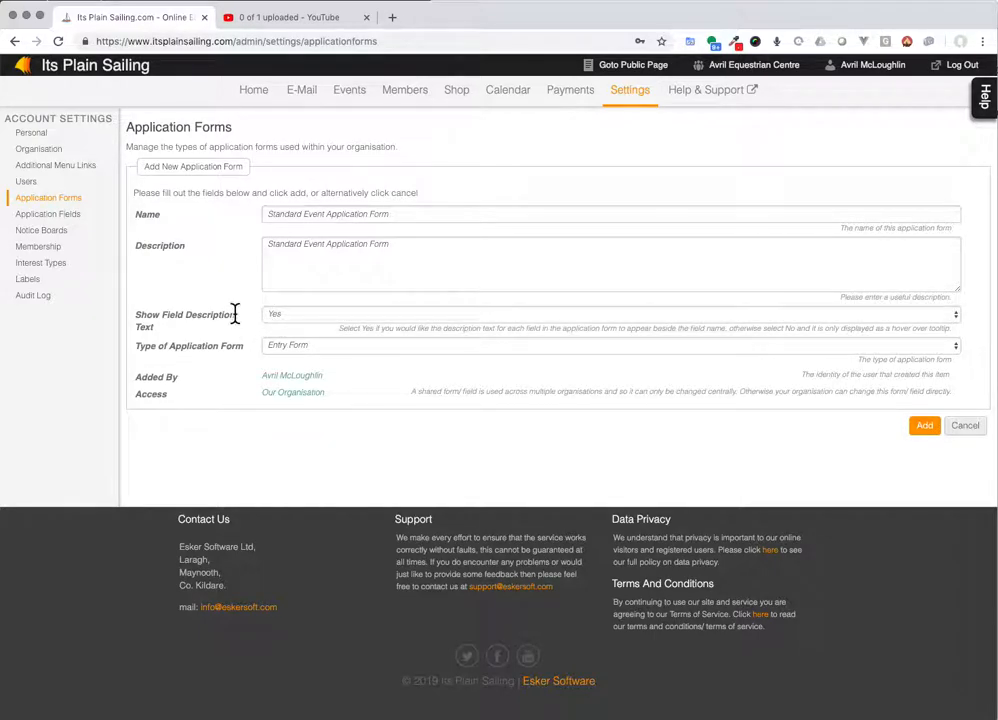
pyautogui.click(327, 350)
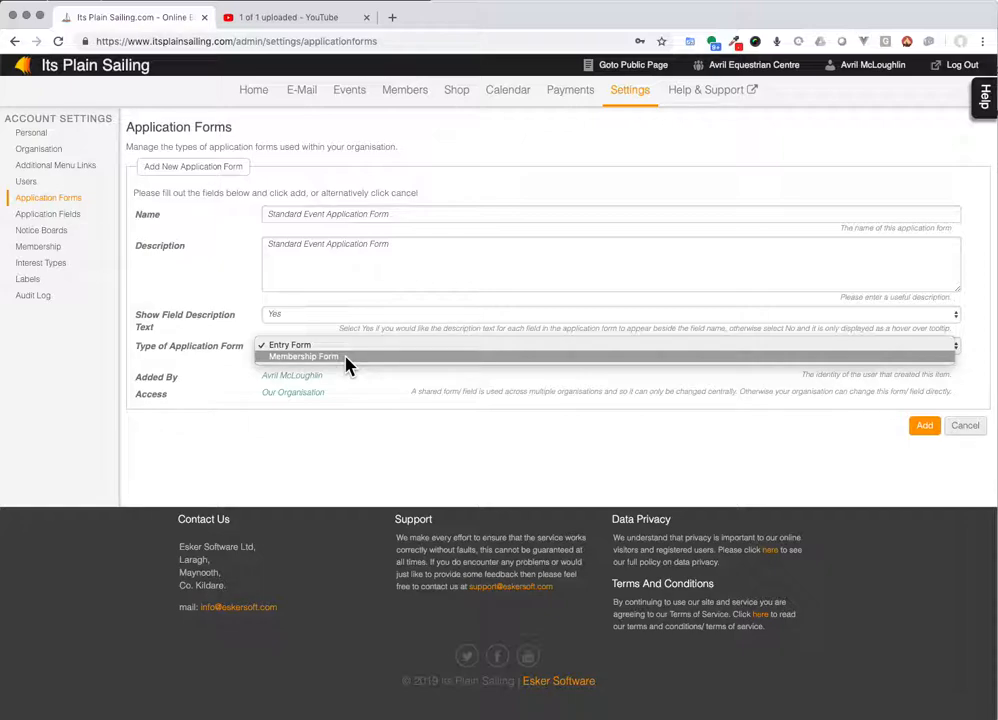
pyautogui.press('Escape')
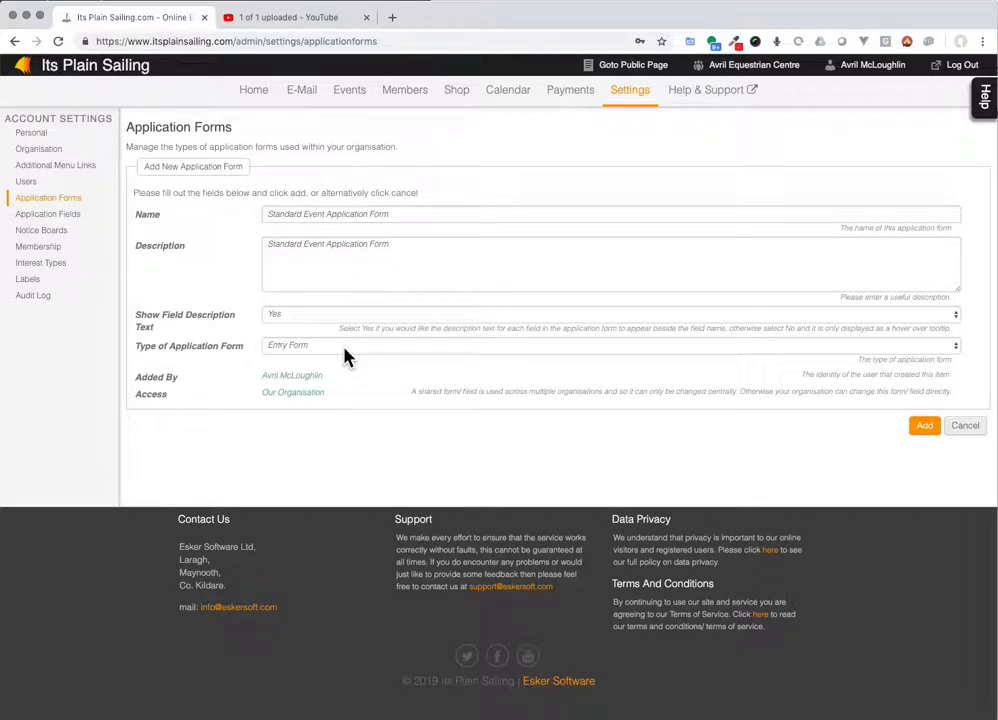
pyautogui.click(924, 427)
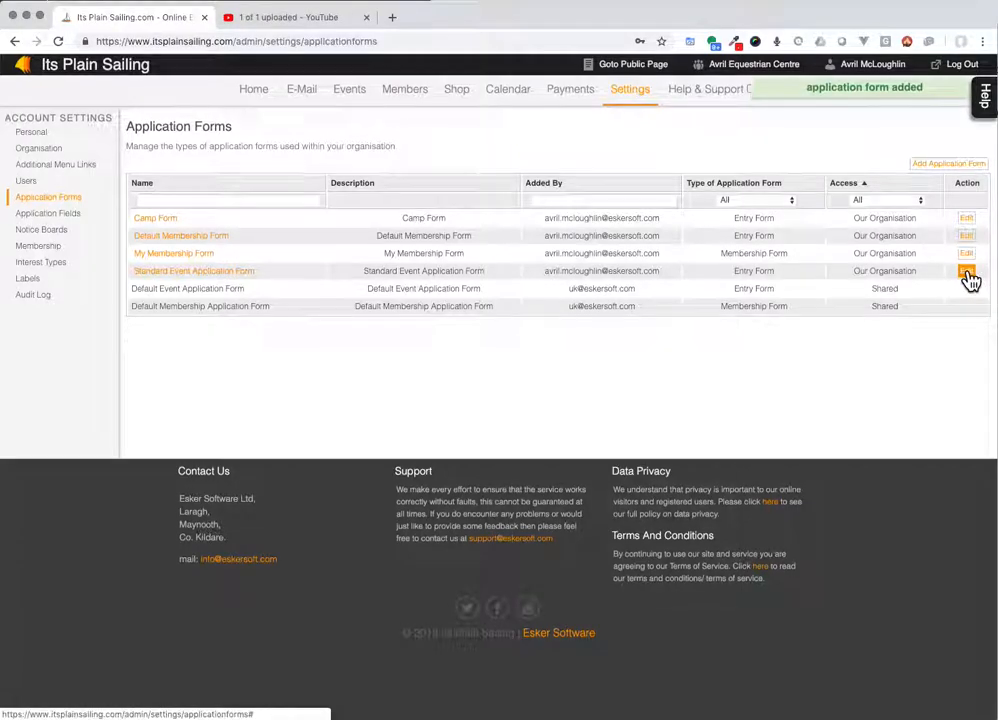
# Open the Standard Event Application Form and examine its mandatory, optional and available fields.
pyautogui.click(221, 276)
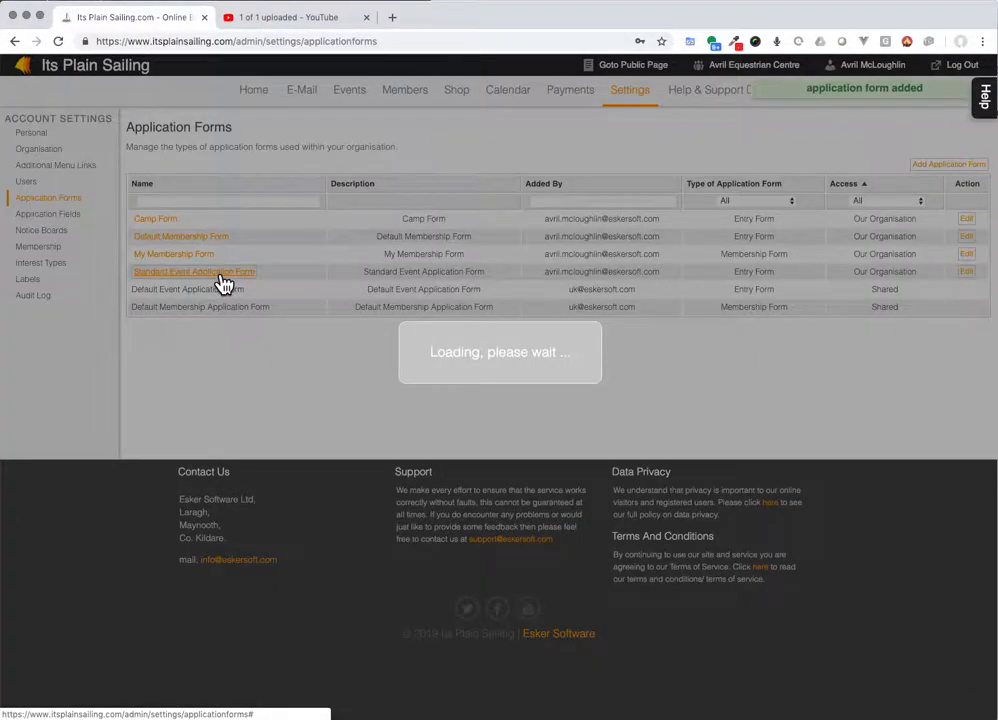
pyautogui.scroll(-1, 400, 420)
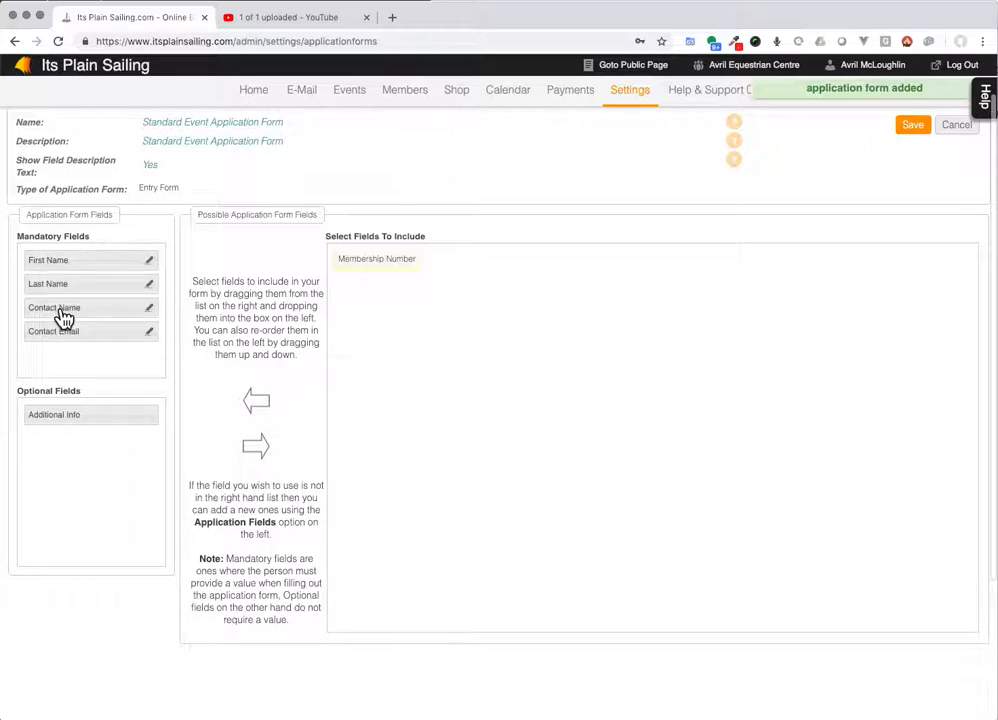
pyautogui.scroll(1, 43, 238)
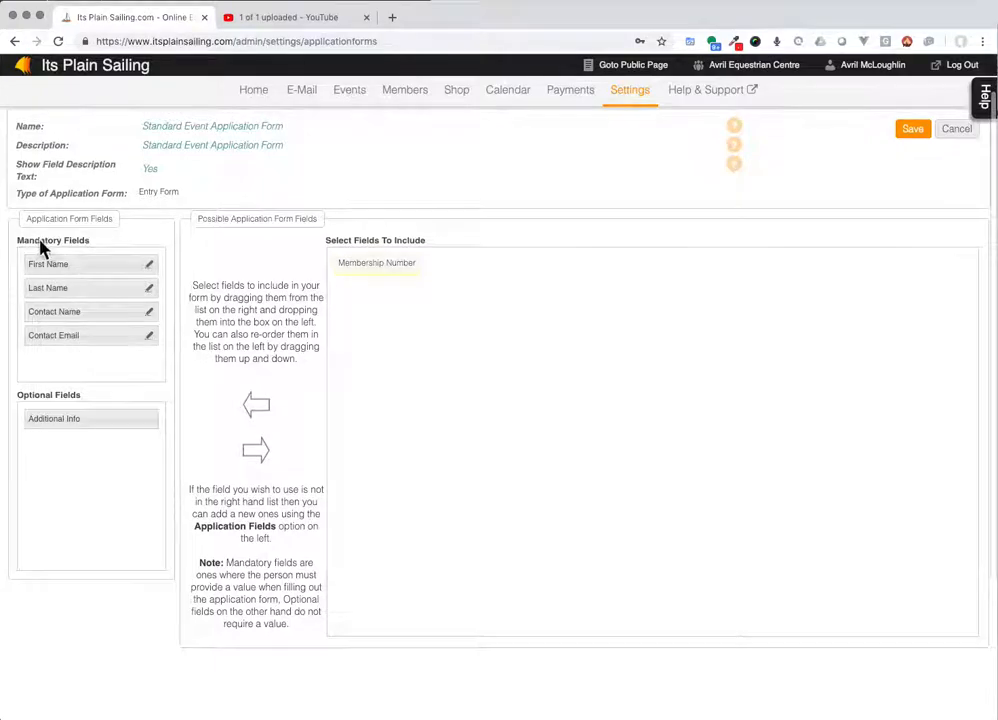
pyautogui.scroll(1, 76, 232)
pyautogui.scroll(1, 78, 240)
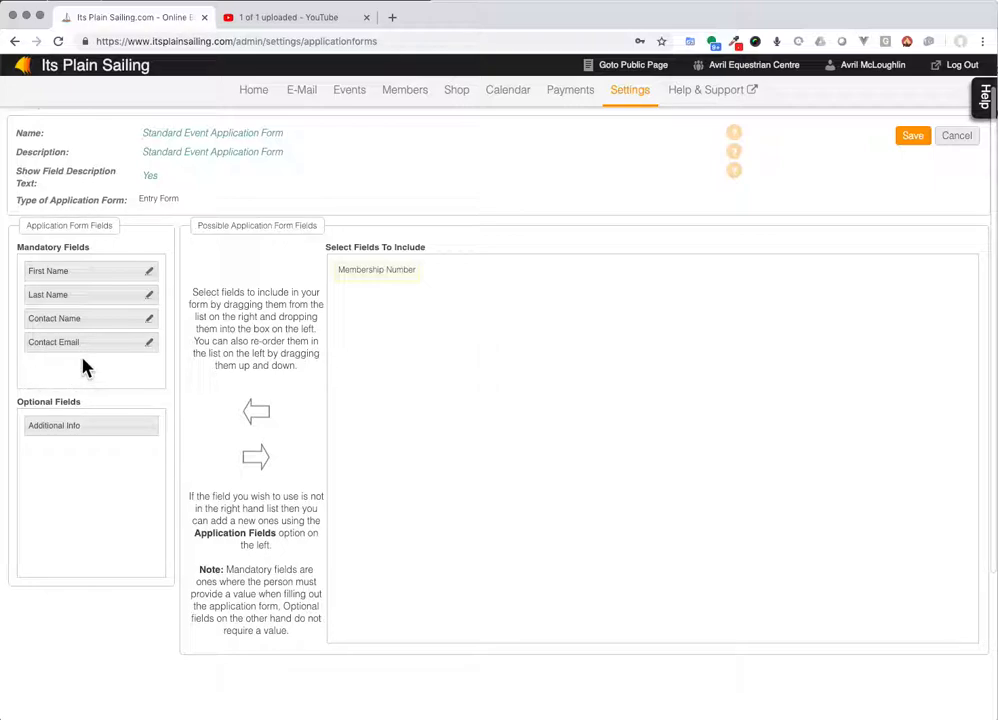
# Try Membership Number as an optional field, move it back to the available fields and save the form.
pyautogui.moveTo(376, 278); pyautogui.dragTo(82, 472)
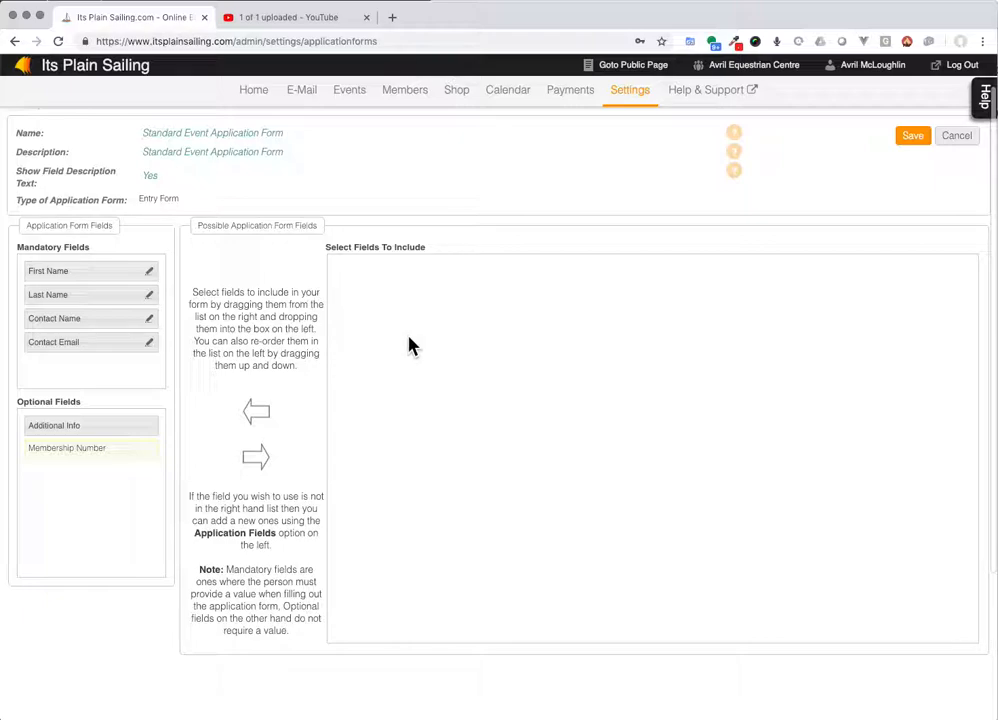
pyautogui.moveTo(130, 451); pyautogui.dragTo(452, 313)
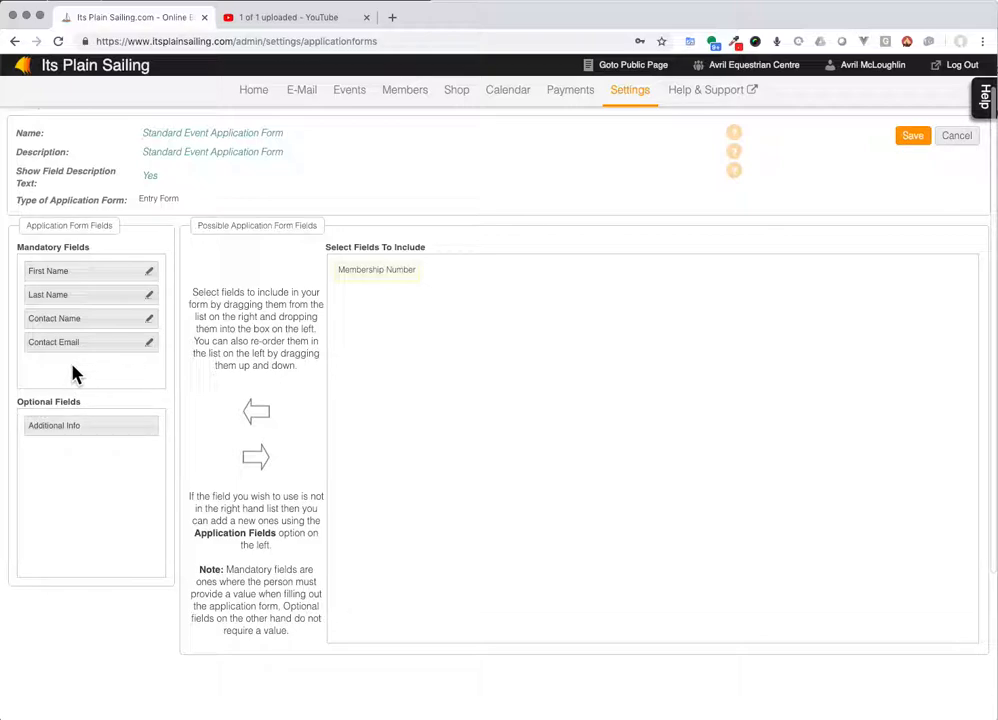
pyautogui.click(921, 139)
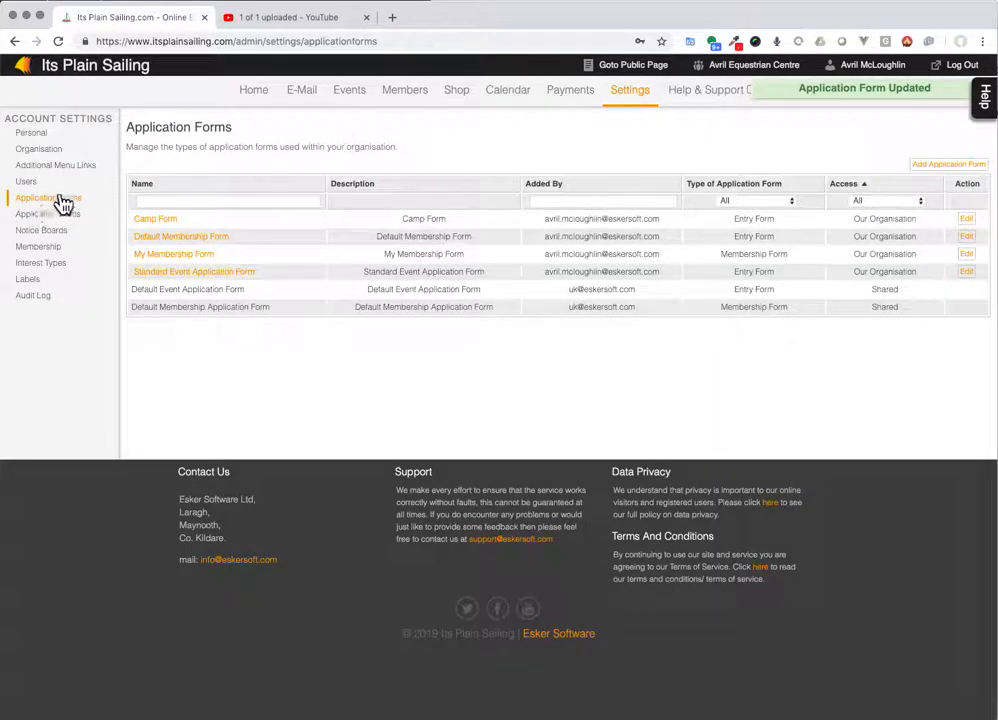
# Start a new application field named "Gender" with the description "Please select your gender".
pyautogui.click(56, 218)
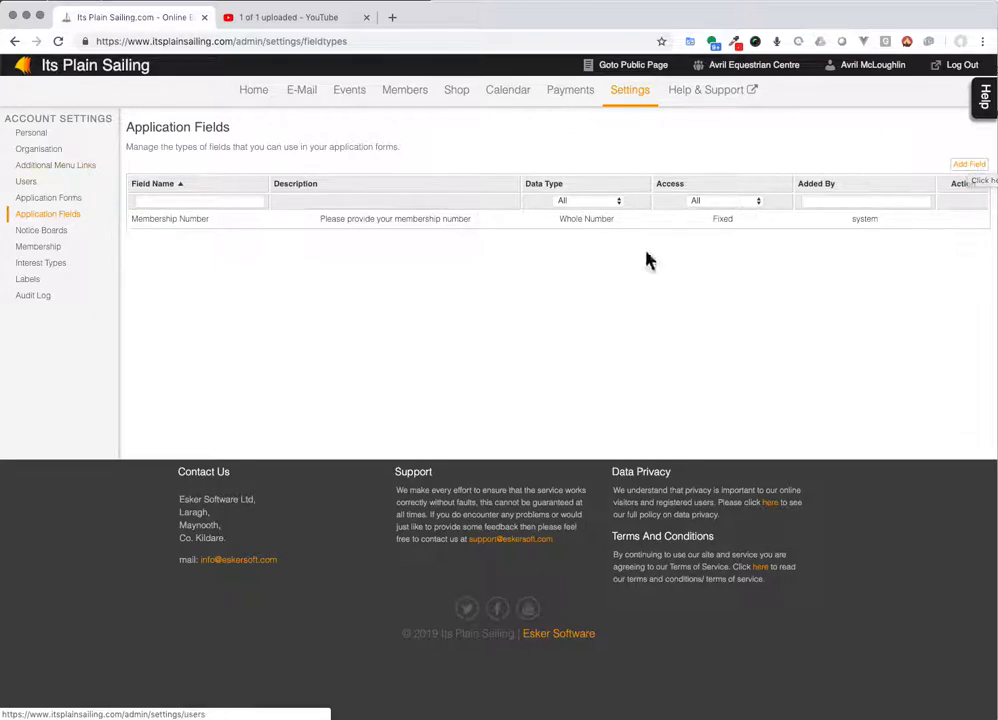
pyautogui.click(969, 166)
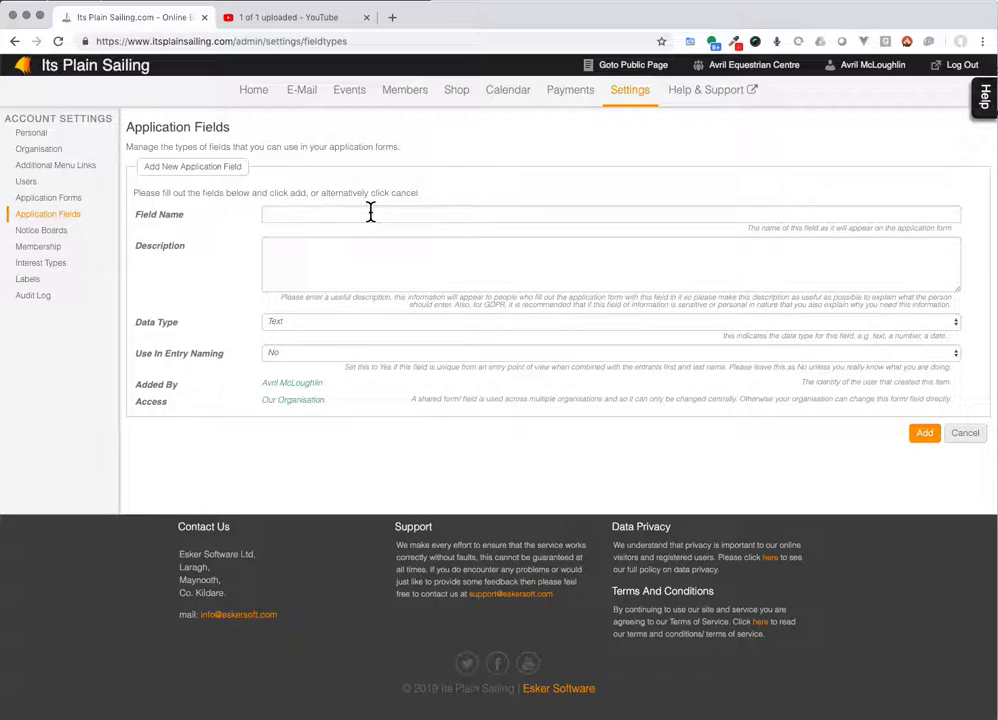
pyautogui.write('Gender')
pyautogui.press('Tab')
pyautogui.write('Please select your gender')
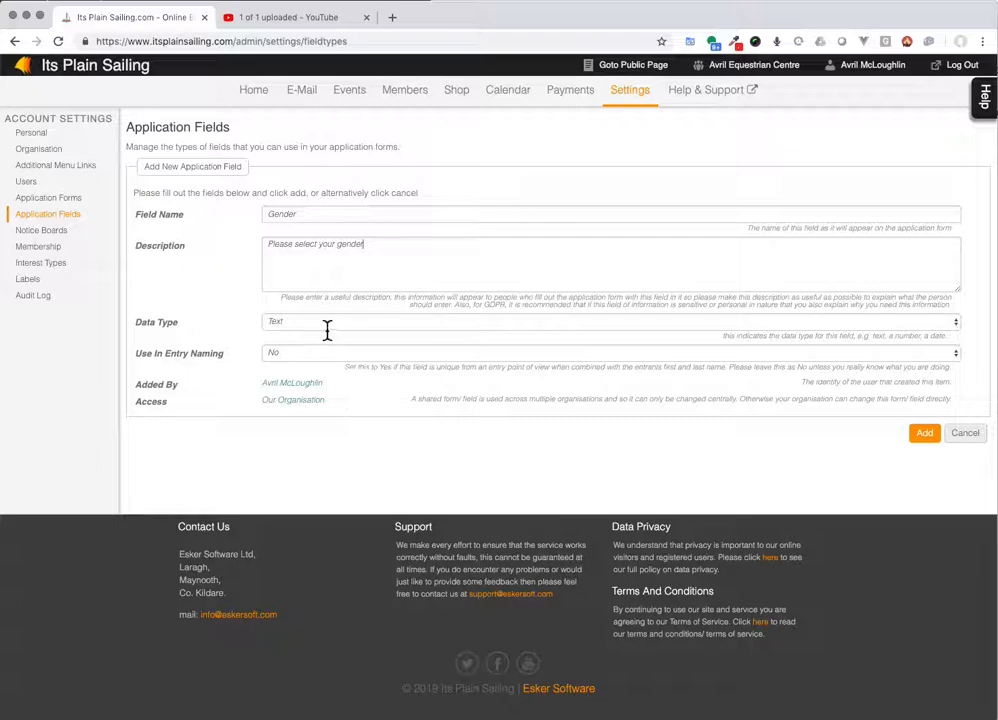
pyautogui.moveTo(388, 258); pyautogui.dragTo(270, 245)
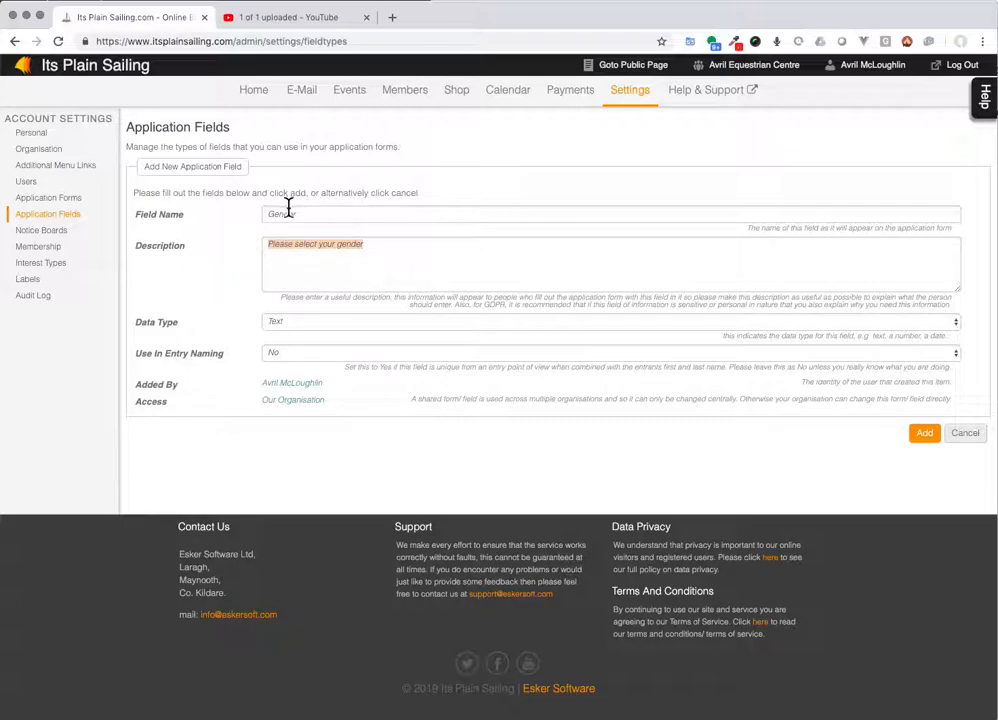
pyautogui.moveTo(318, 223); pyautogui.dragTo(258, 220)
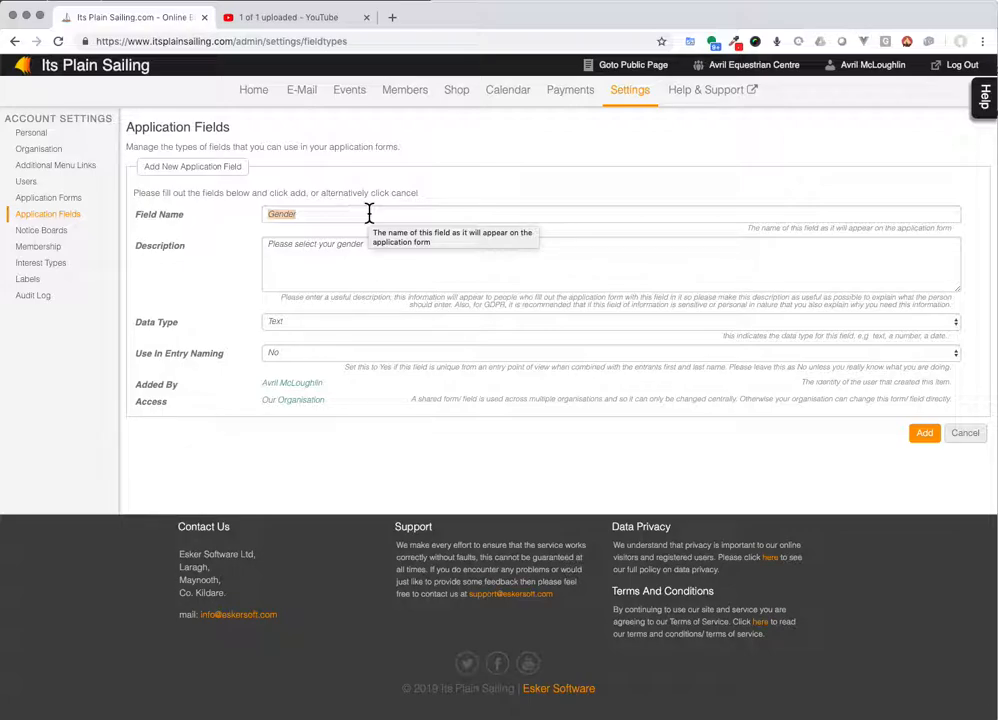
pyautogui.click(162, 265)
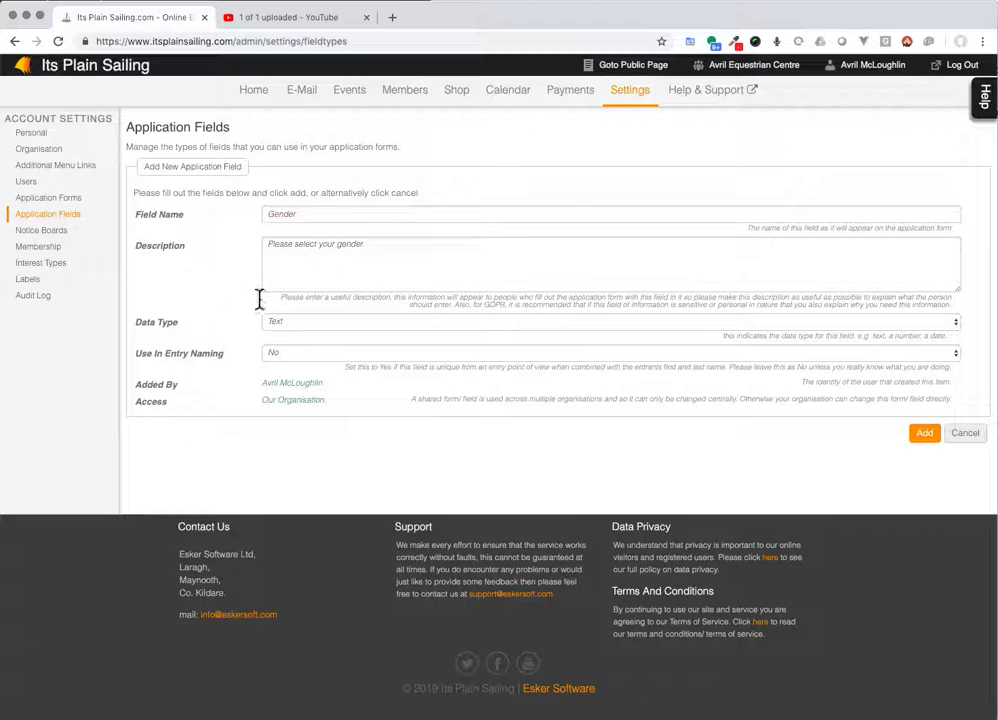
# Set the Gender field's data type to Lookup with the list values "Female, Male".
pyautogui.click(312, 328)
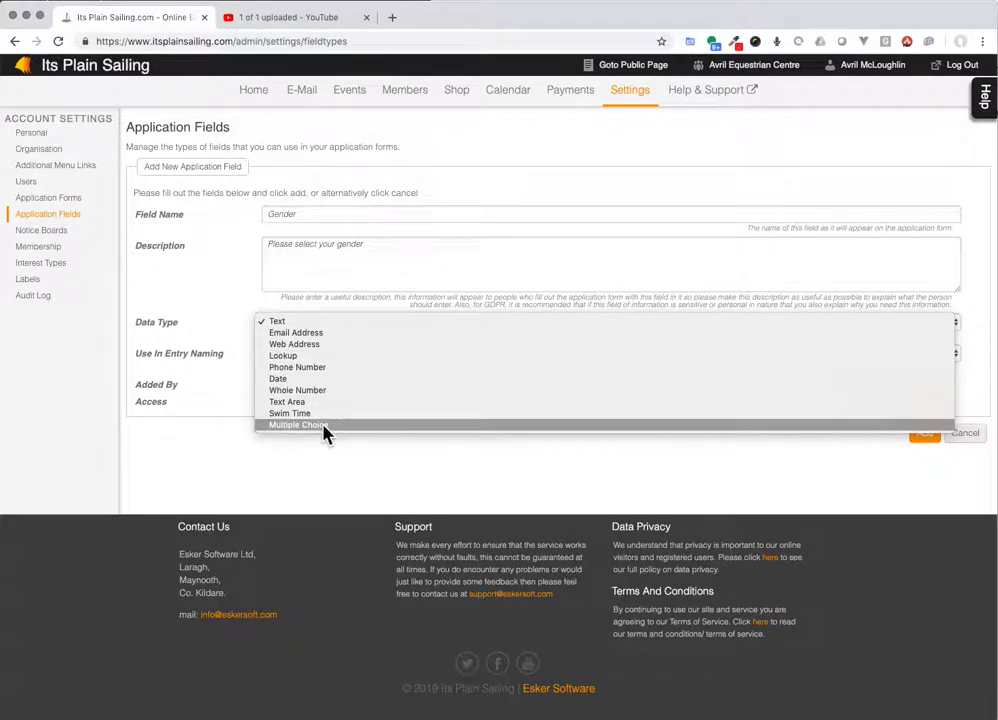
pyautogui.click(309, 358)
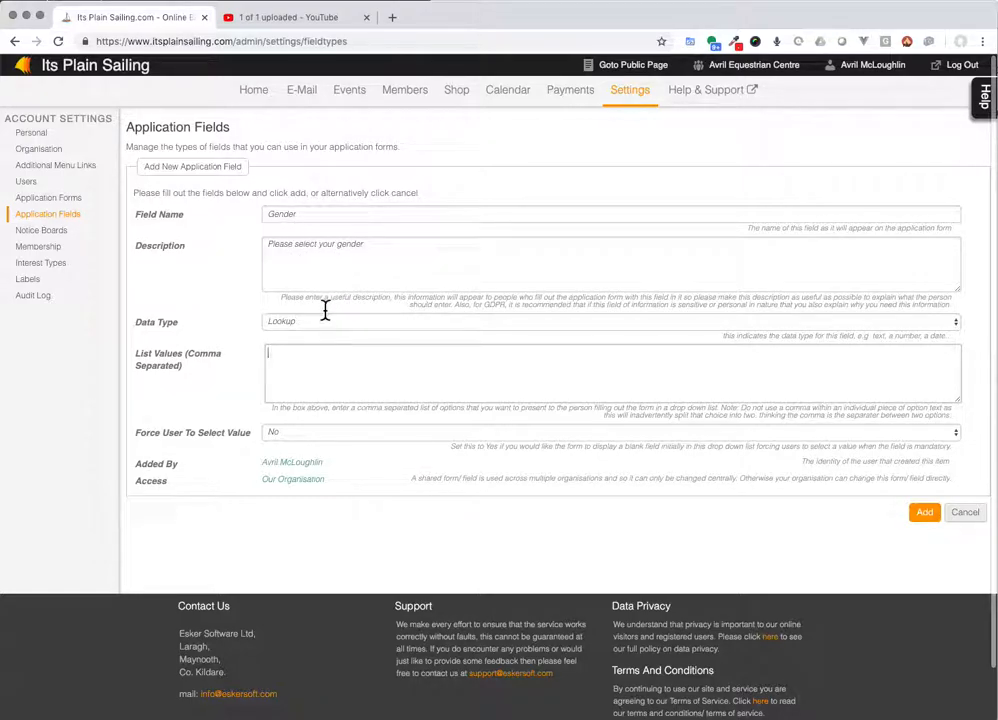
pyautogui.click(303, 360)
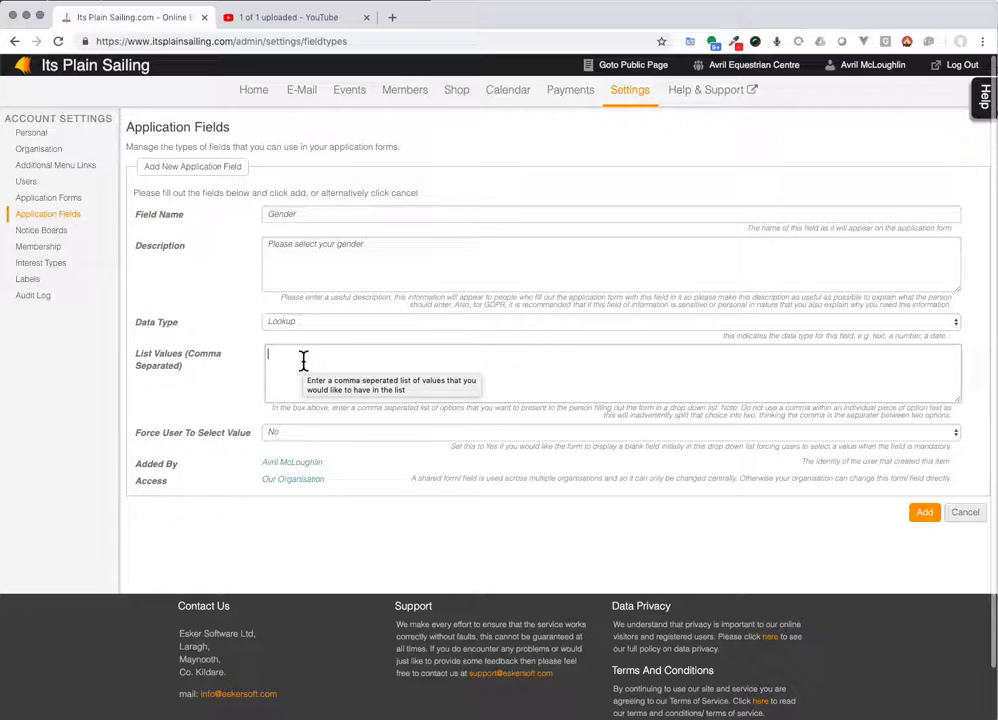
pyautogui.write('Female, Male')
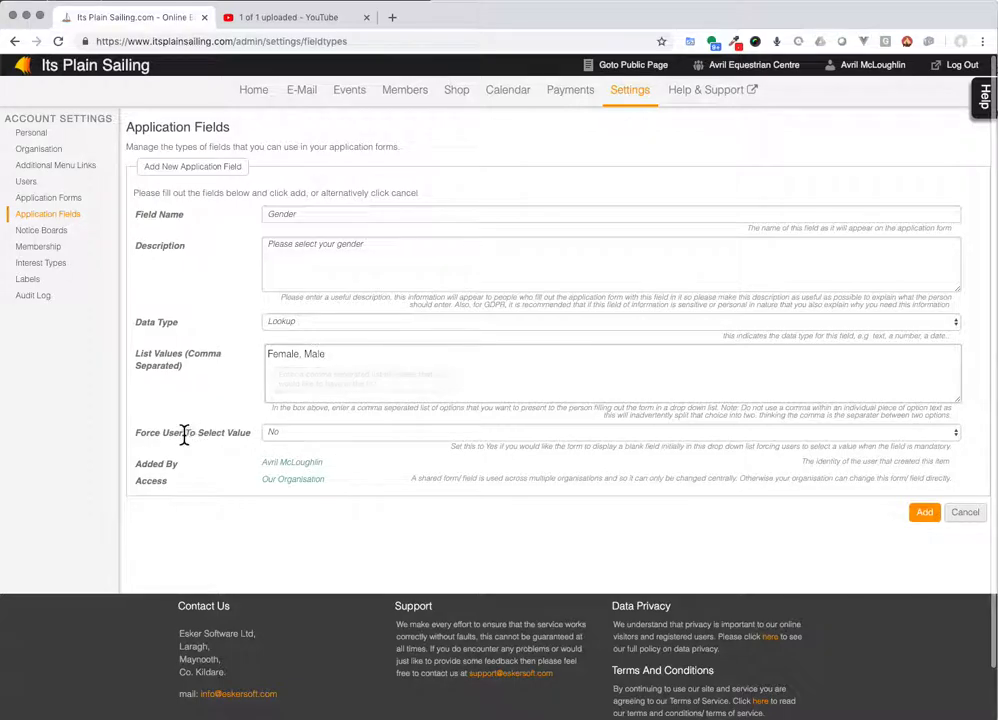
# Set Force User To Select Value to Yes and add the Gender field.
pyautogui.click(299, 437)
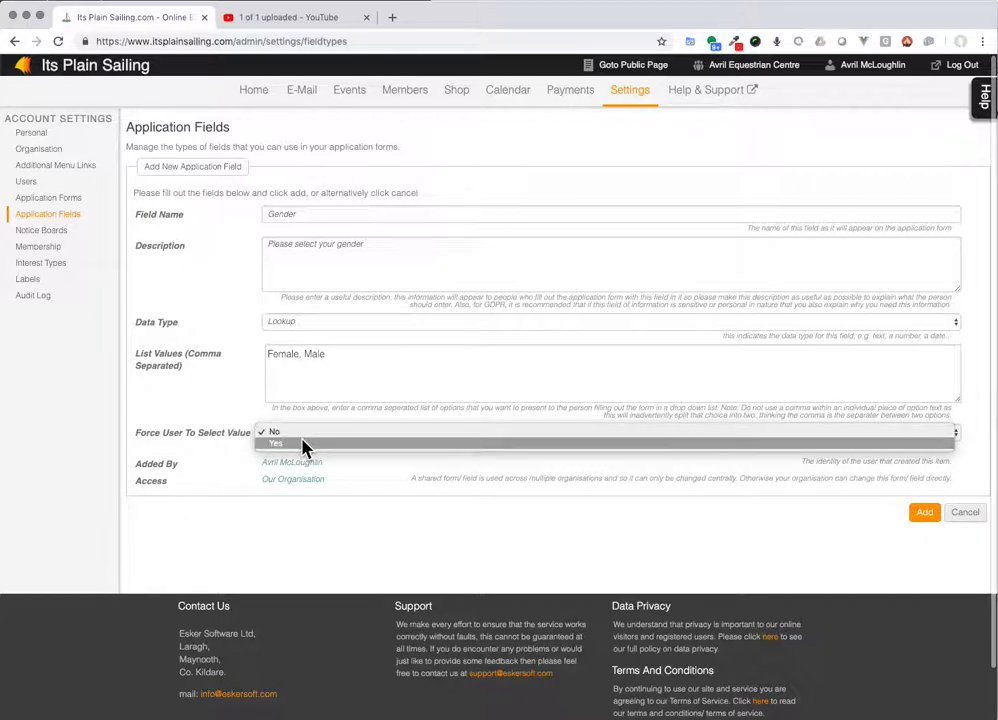
pyautogui.click(303, 446)
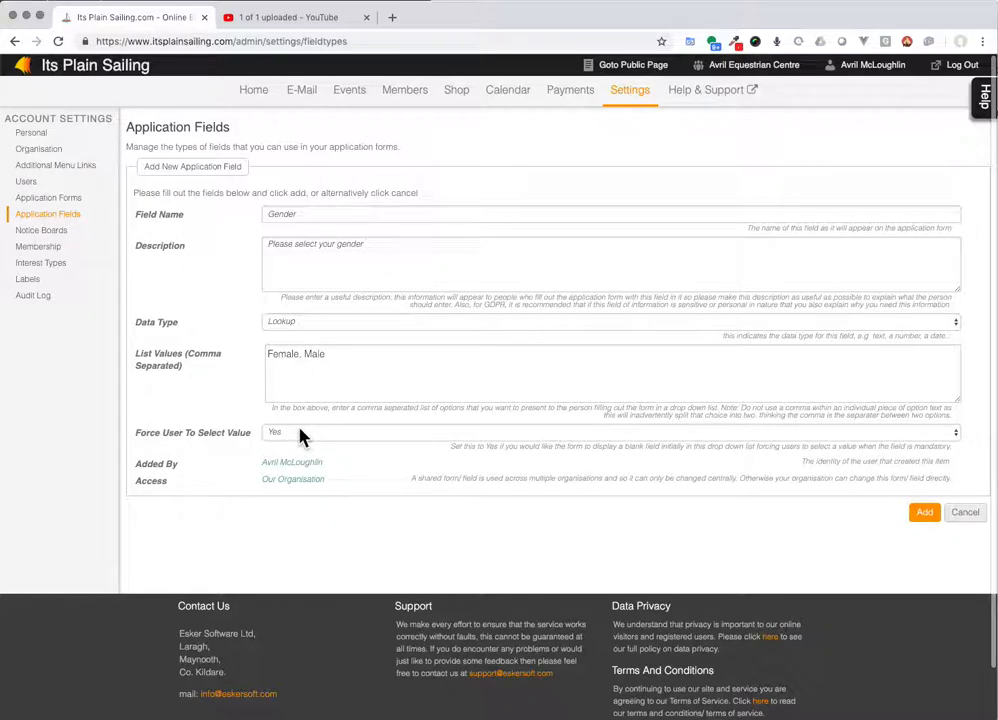
pyautogui.click(301, 435)
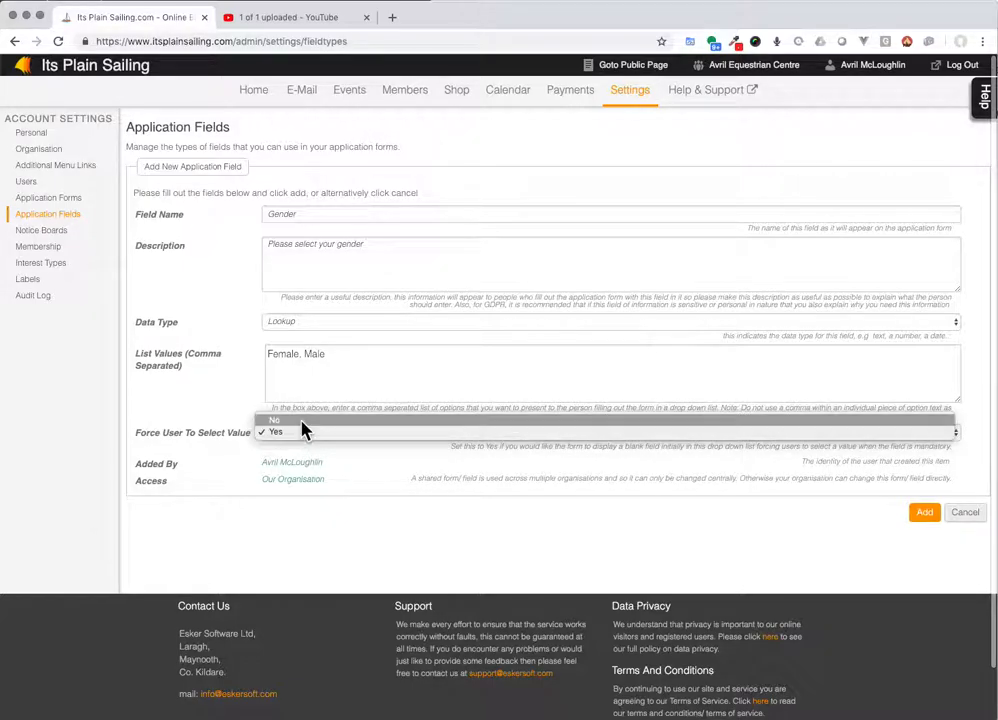
pyautogui.click(304, 432)
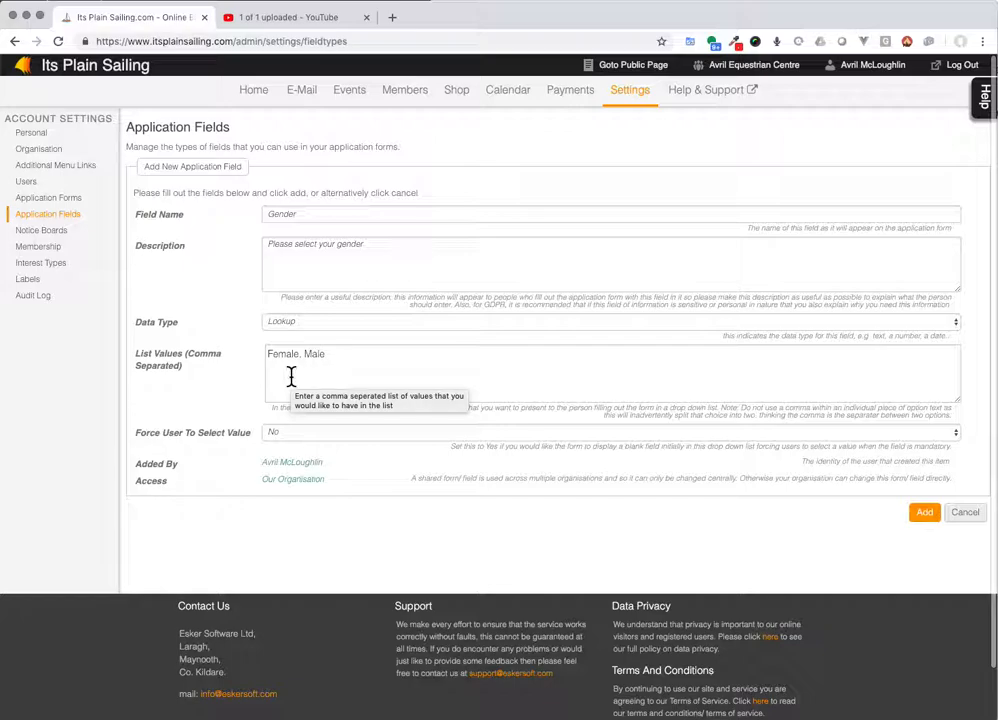
pyautogui.click(301, 434)
pyautogui.click(301, 446)
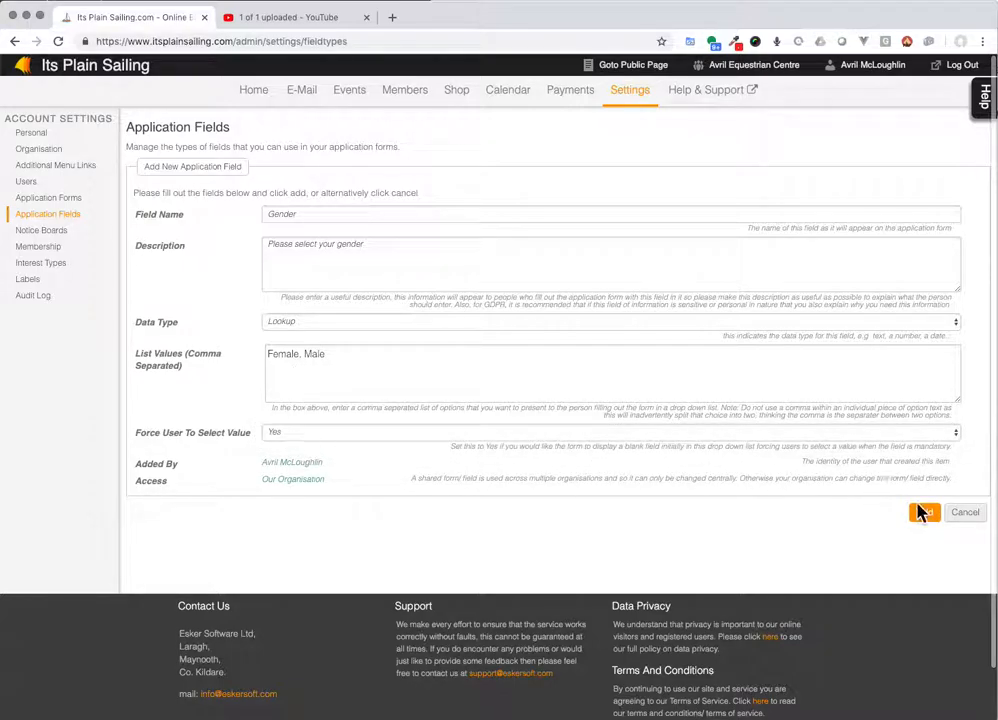
pyautogui.click(921, 515)
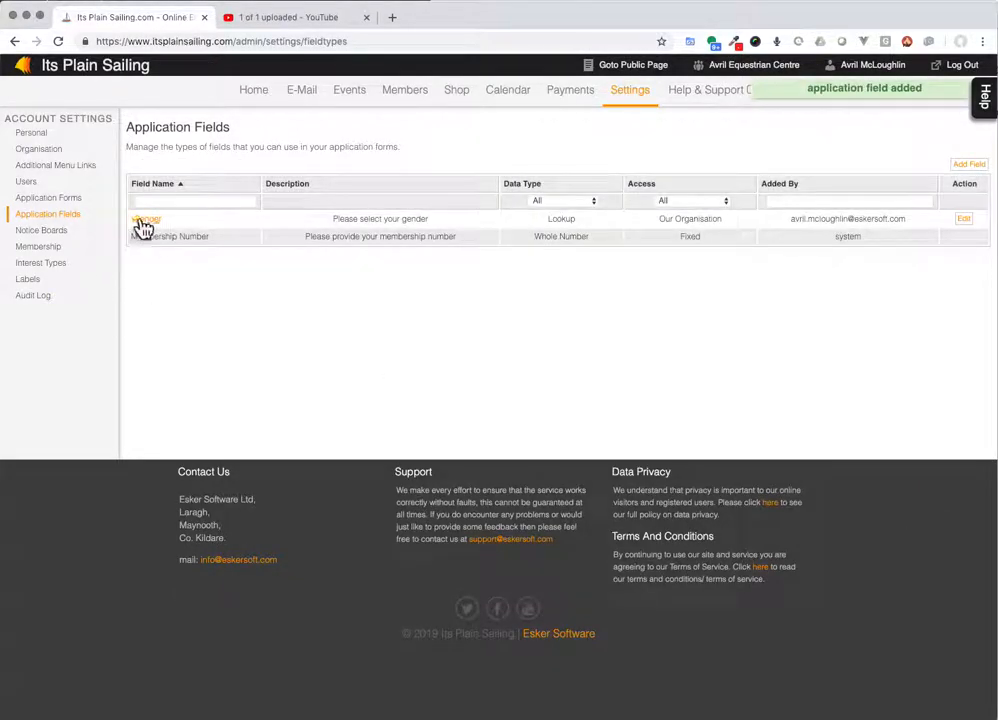
# Examine the Gender field's details and list items, and return to the list of application forms.
pyautogui.click(159, 222)
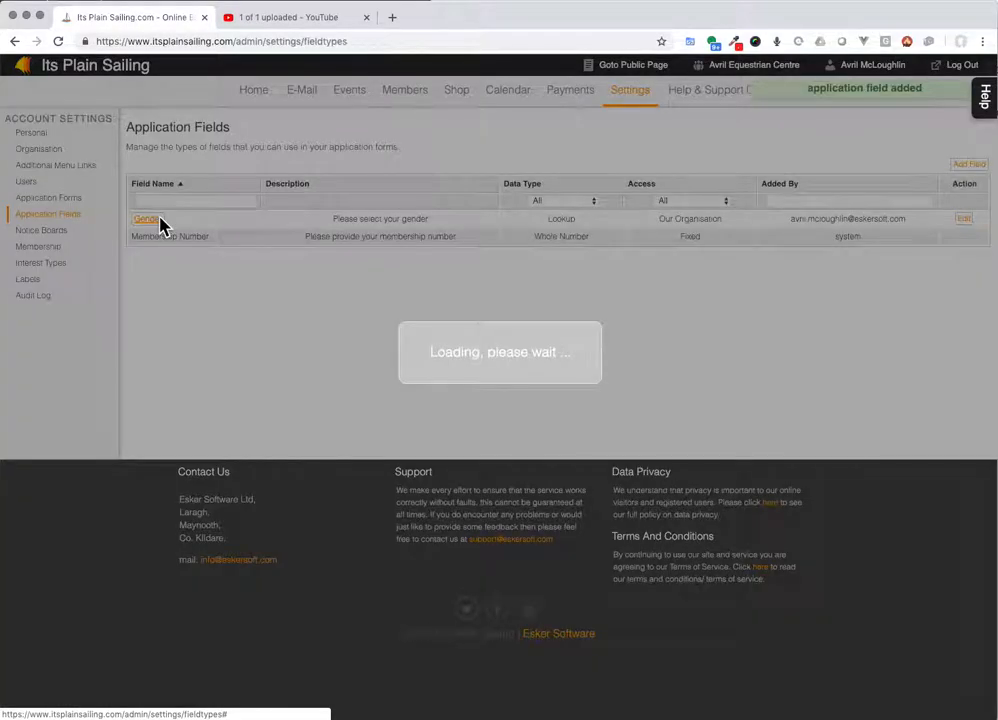
pyautogui.click(157, 366)
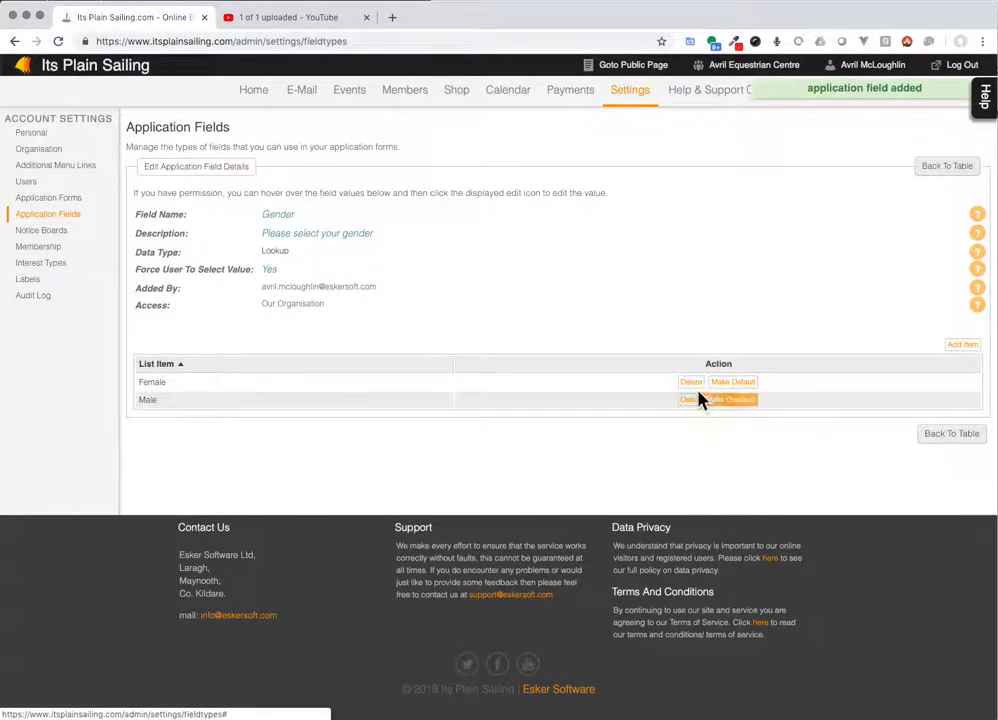
pyautogui.click(46, 200)
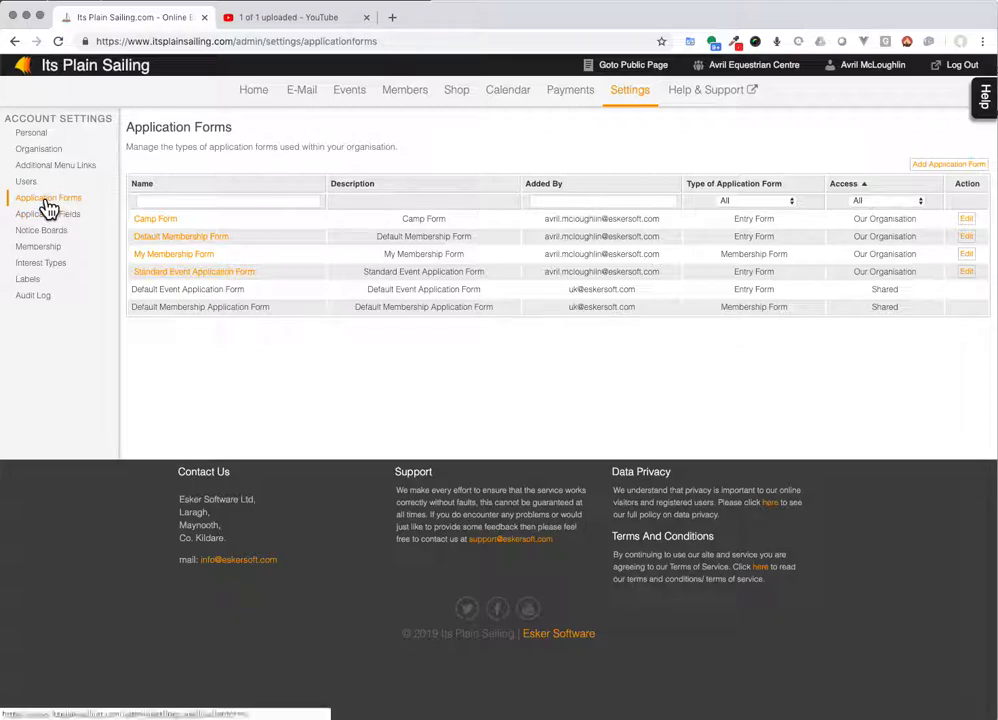
# Add the Gender field to the mandatory fields of the Standard Event Application Form and save the form.
pyautogui.click(186, 272)
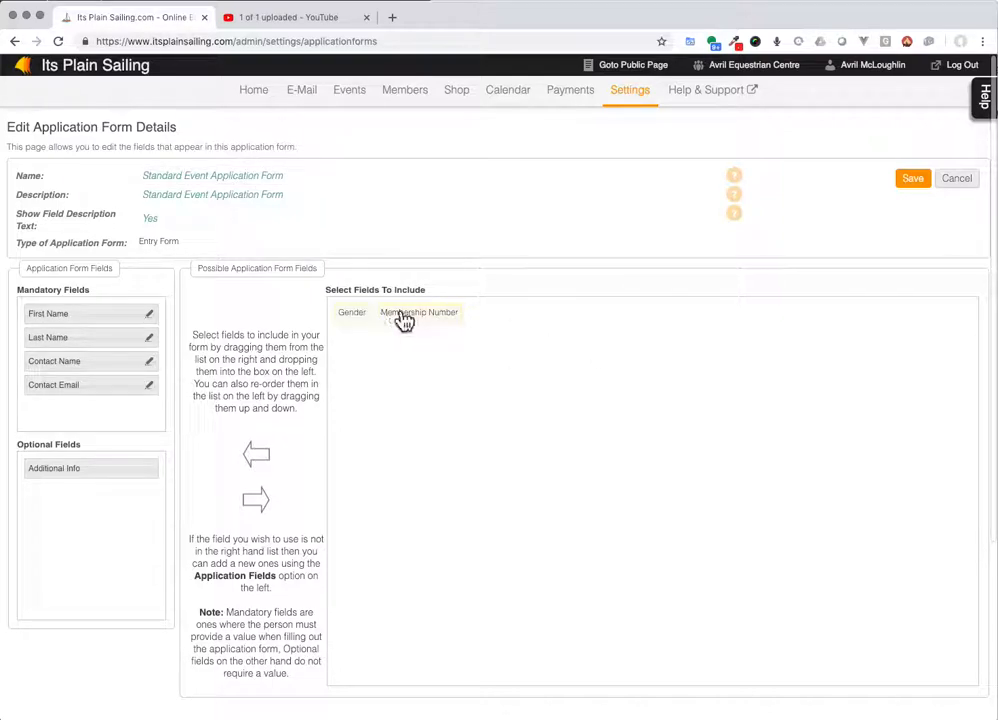
pyautogui.moveTo(356, 320); pyautogui.dragTo(104, 414)
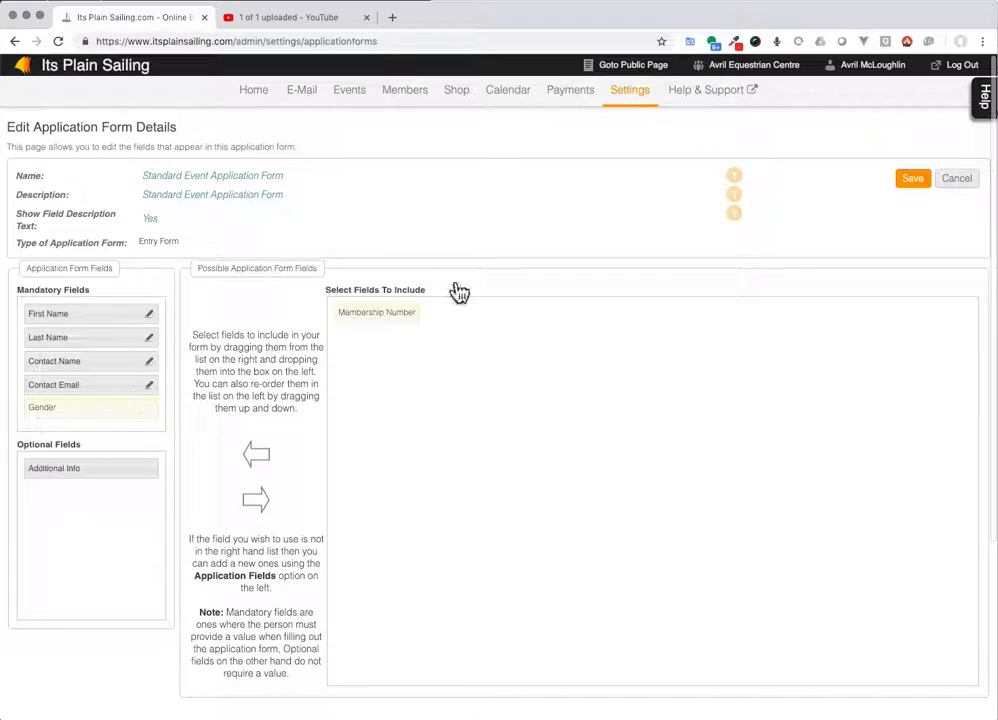
pyautogui.click(913, 181)
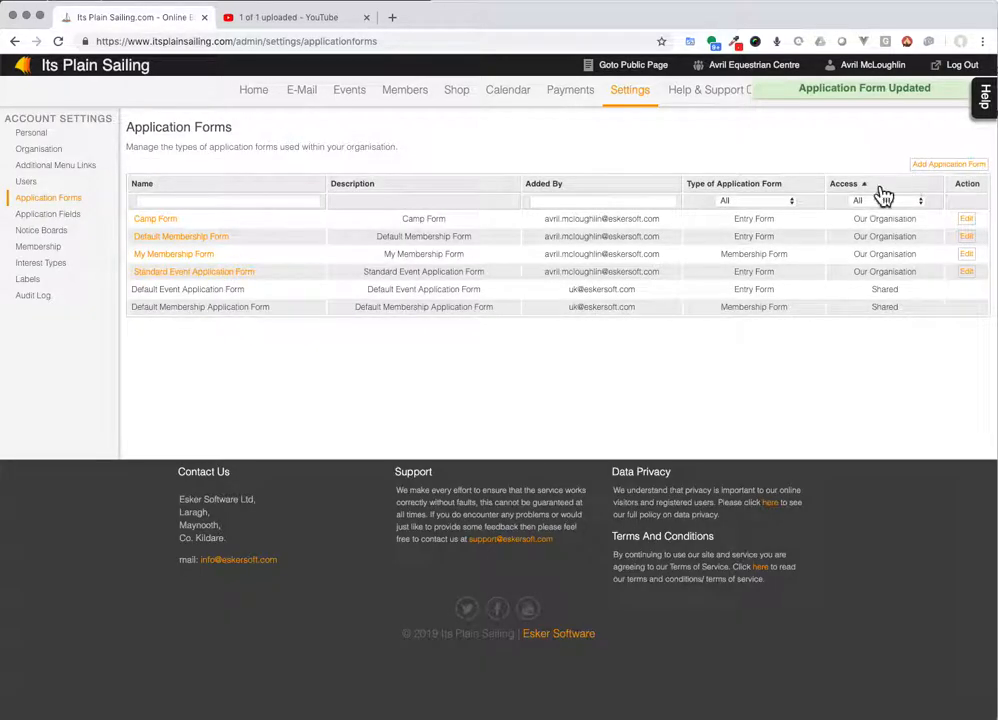
# In the Standard Event Application Form, rename First Name to "Swimmer First Name" with the description "Please enter the first name of the swimmer".
pyautogui.click(194, 273)
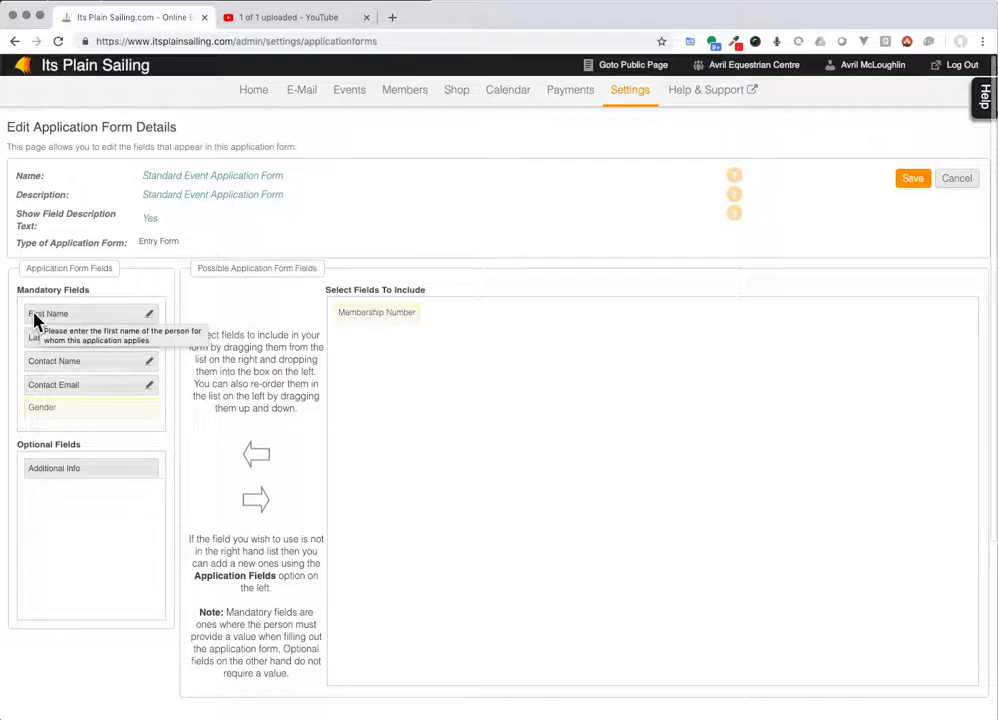
pyautogui.click(150, 315)
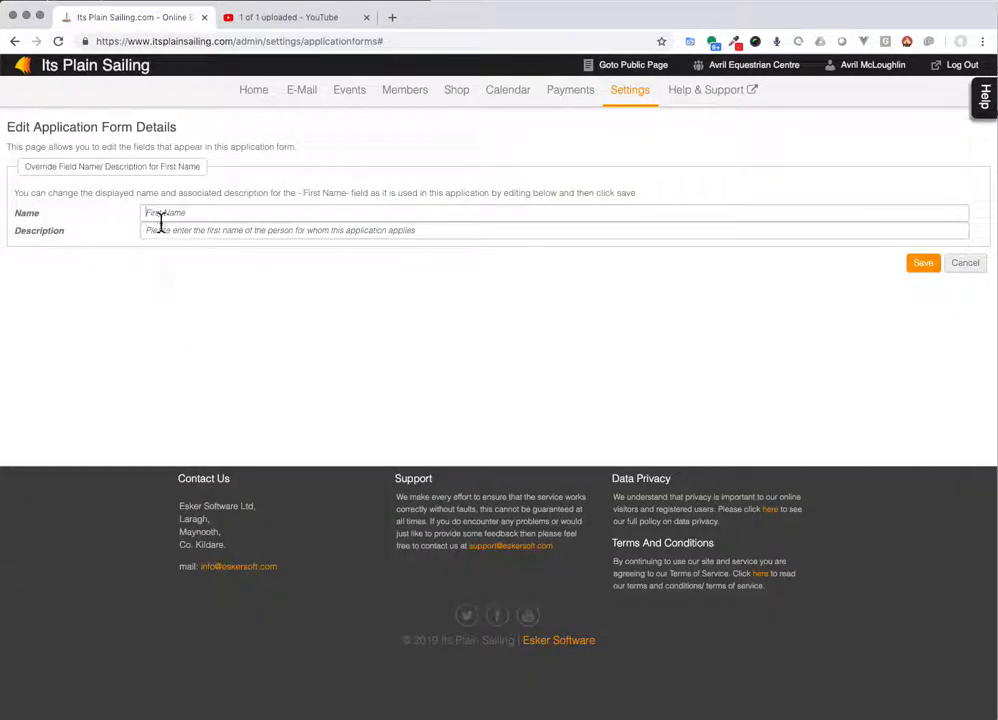
pyautogui.click(269, 208)
pyautogui.press('BackSpace')
pyautogui.write('Swimmer First Name')
pyautogui.moveTo(268, 230); pyautogui.dragTo(521, 237)
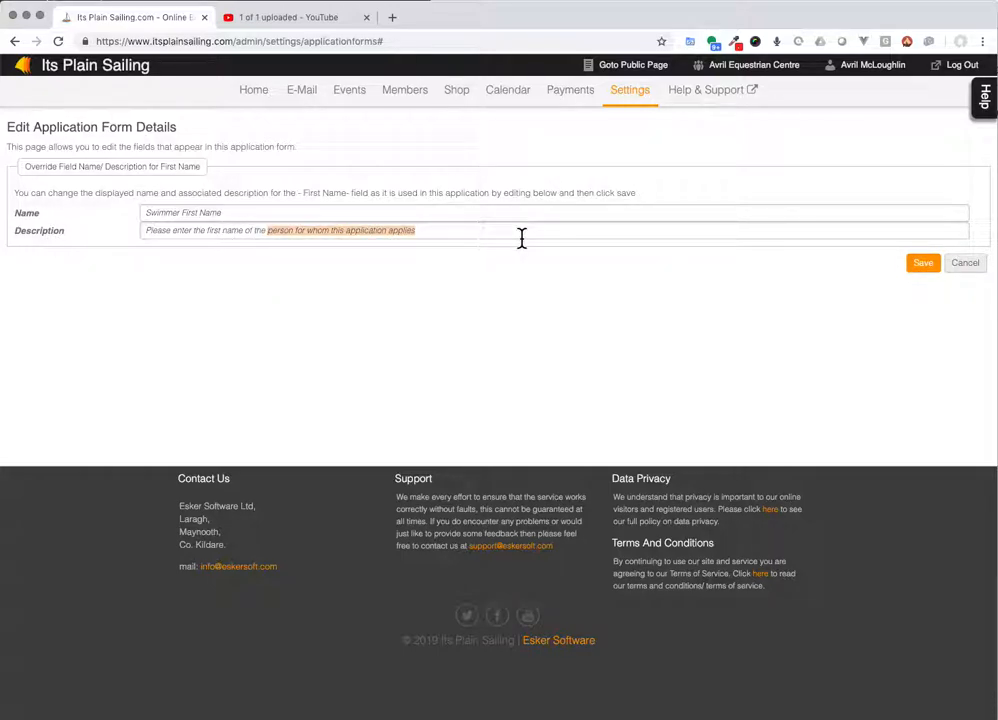
pyautogui.write('swimmer')
pyautogui.click(921, 264)
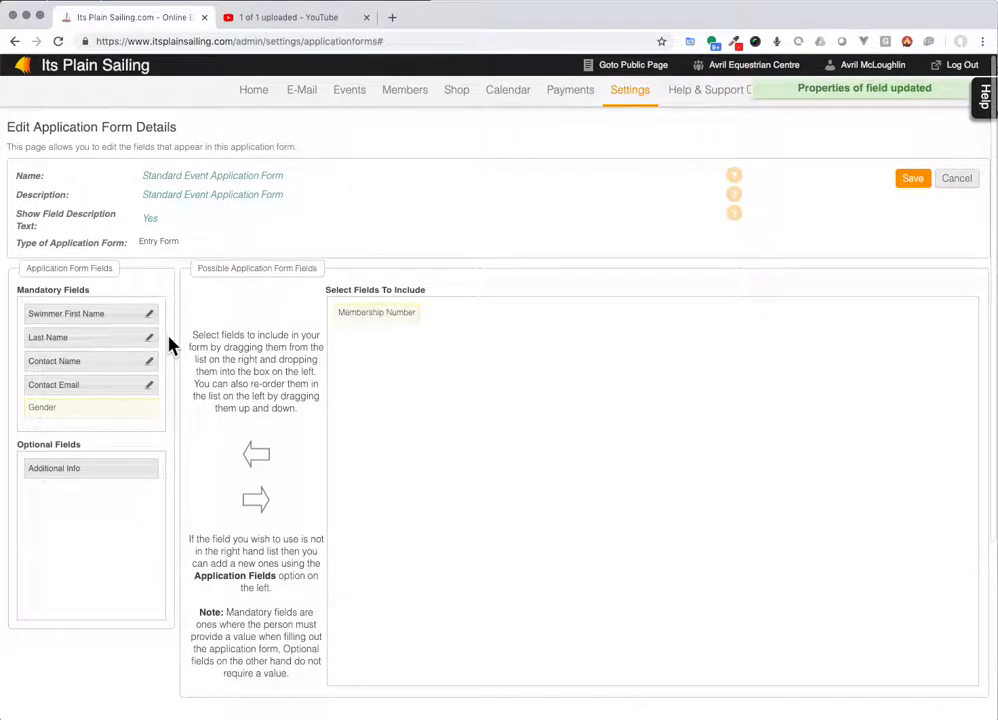
# Rename Last Name to "Swimmers Last Name" with the description "Please enter the last name of the swimmer", and save the application form.
pyautogui.click(148, 338)
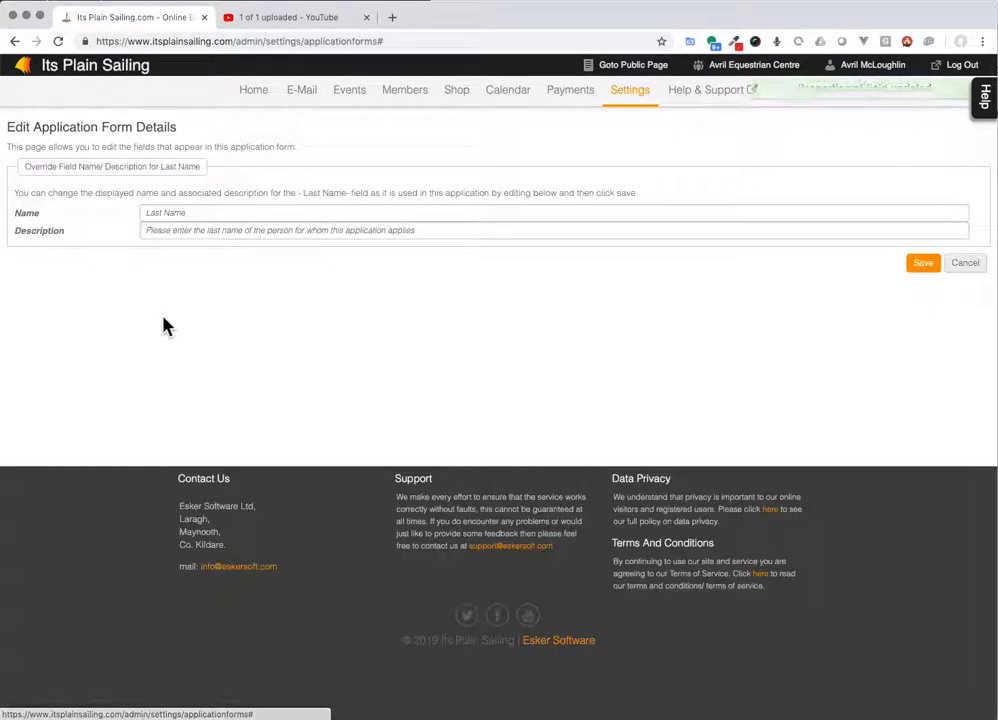
pyautogui.click(147, 213)
pyautogui.write('Swimmers')
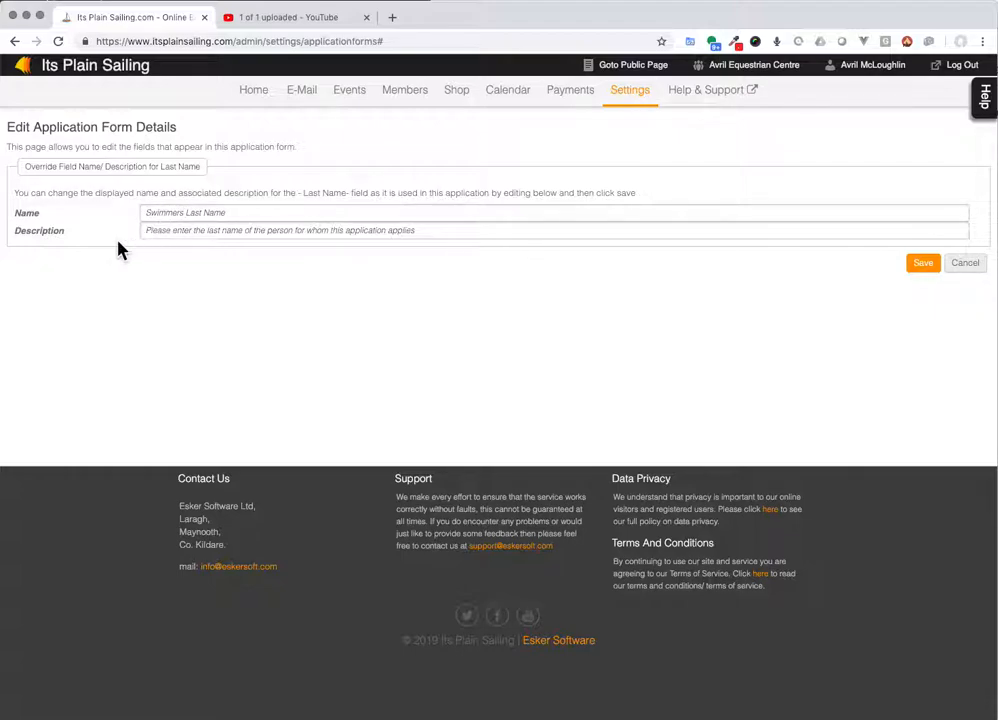
pyautogui.moveTo(267, 230); pyautogui.dragTo(490, 230)
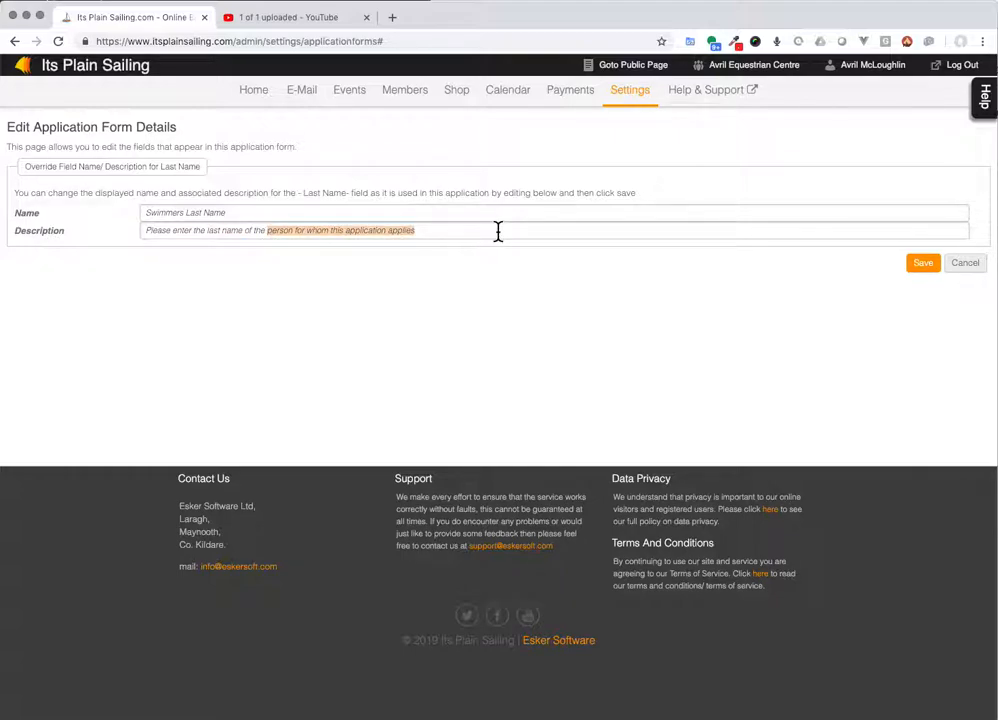
pyautogui.write('swimmer')
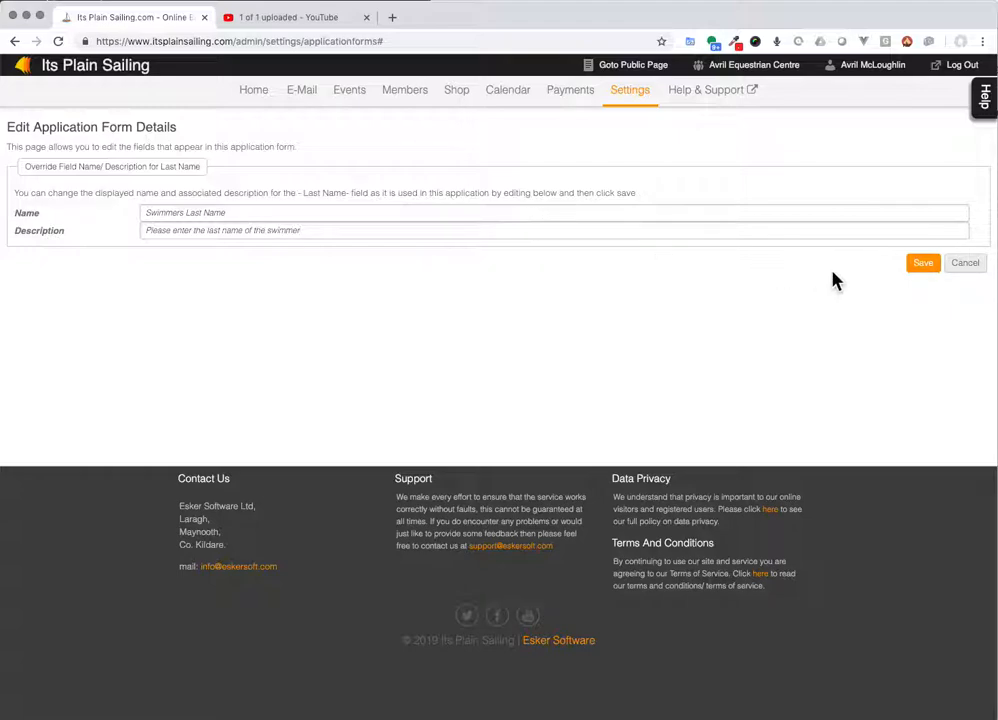
pyautogui.click(921, 265)
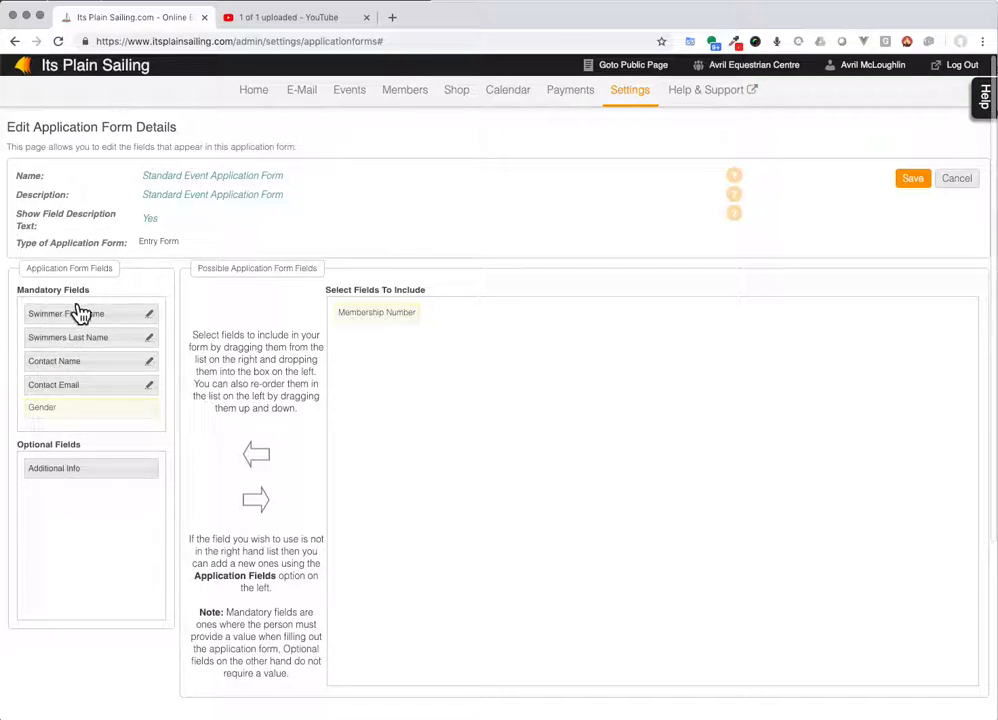
pyautogui.click(908, 182)
# Open the Winter League event's Under 10 activity and view its application form choices, keeping Default Event Application Form selected.
pyautogui.click(358, 102)
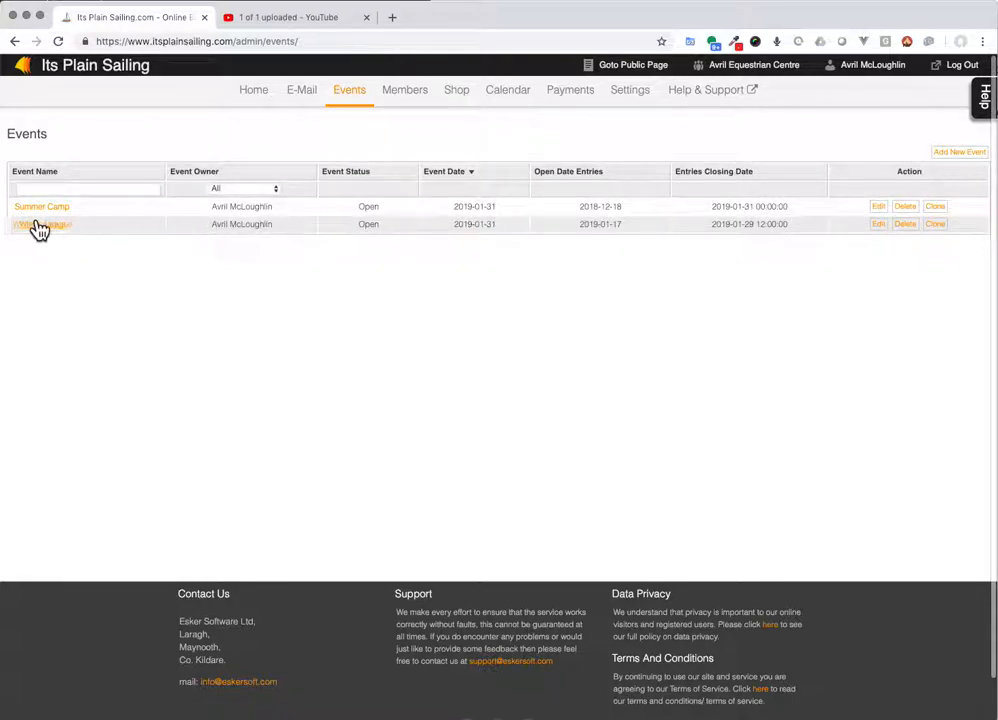
pyautogui.click(30, 226)
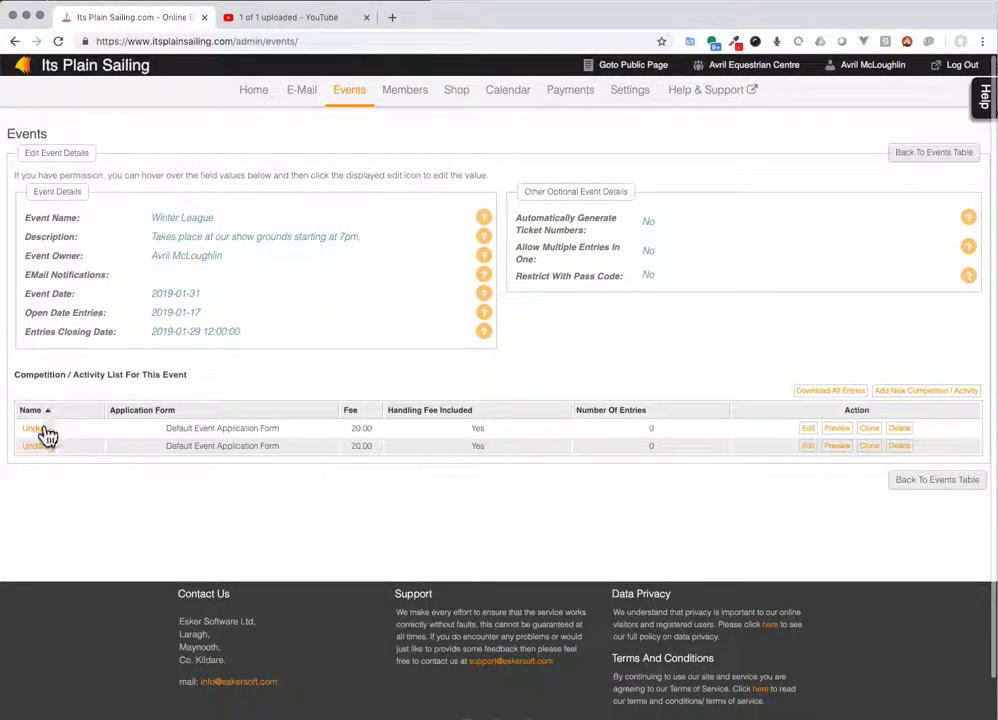
pyautogui.click(42, 430)
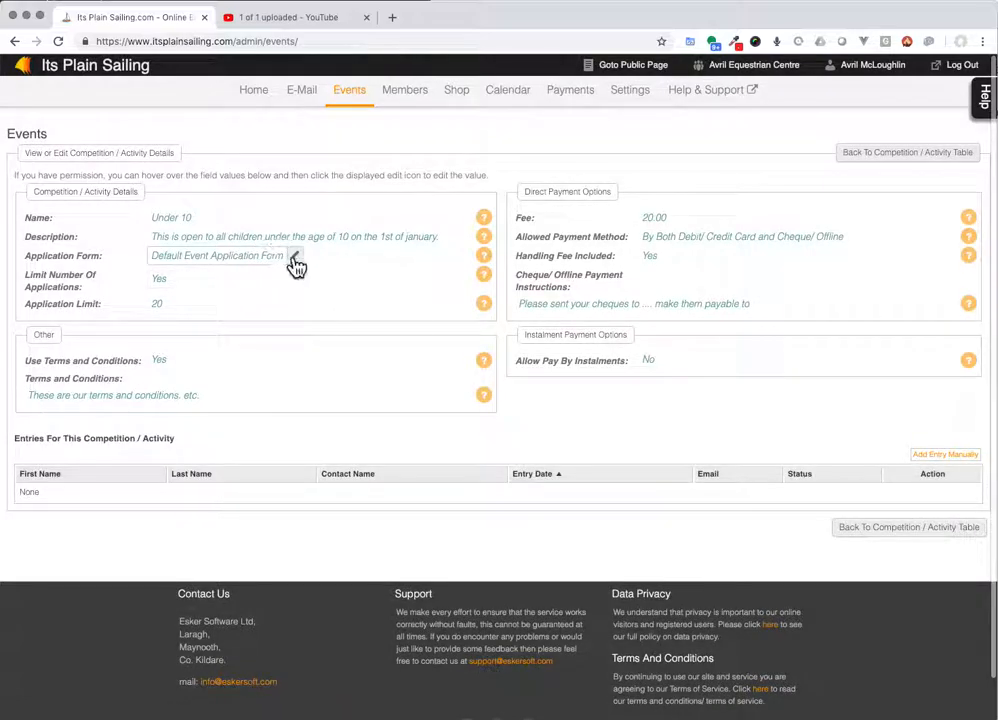
pyautogui.click(296, 262)
pyautogui.click(305, 257)
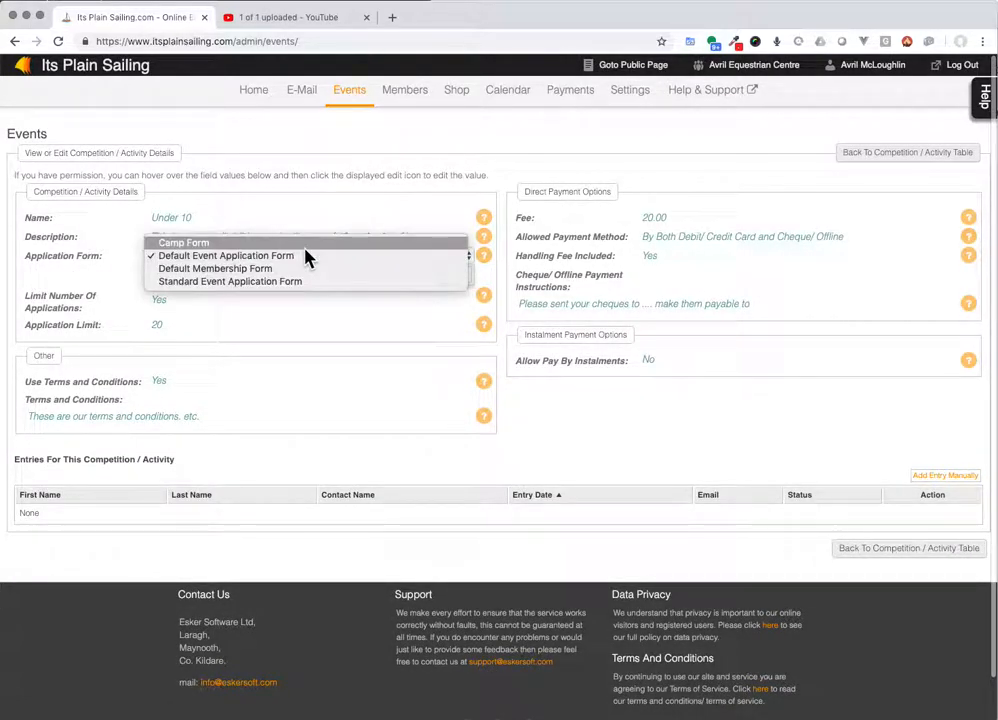
pyautogui.click(212, 256)
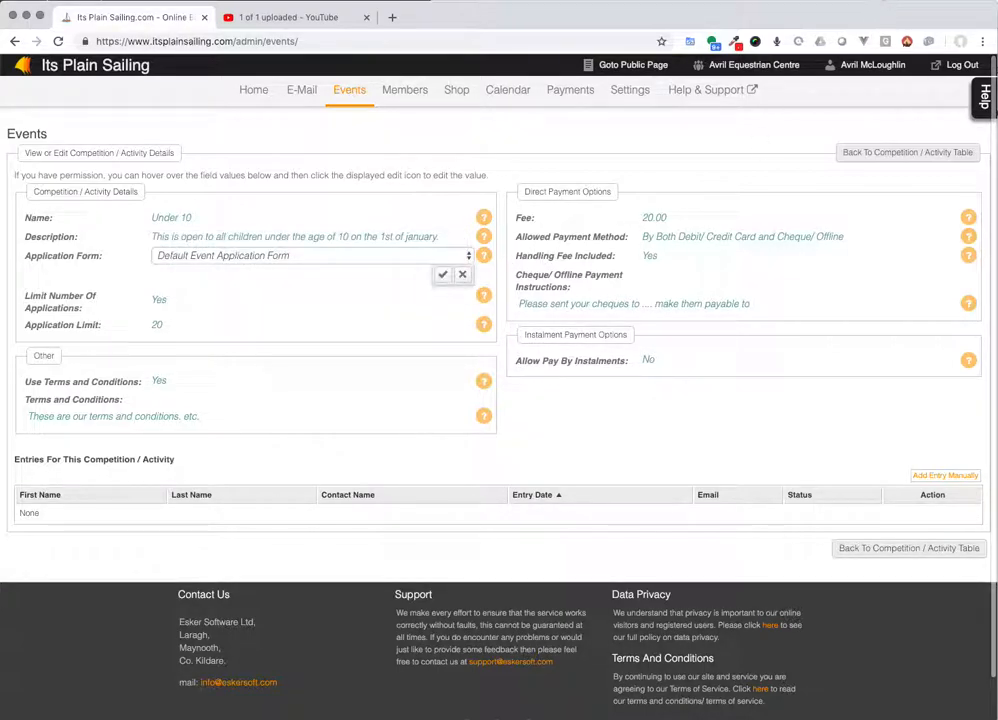